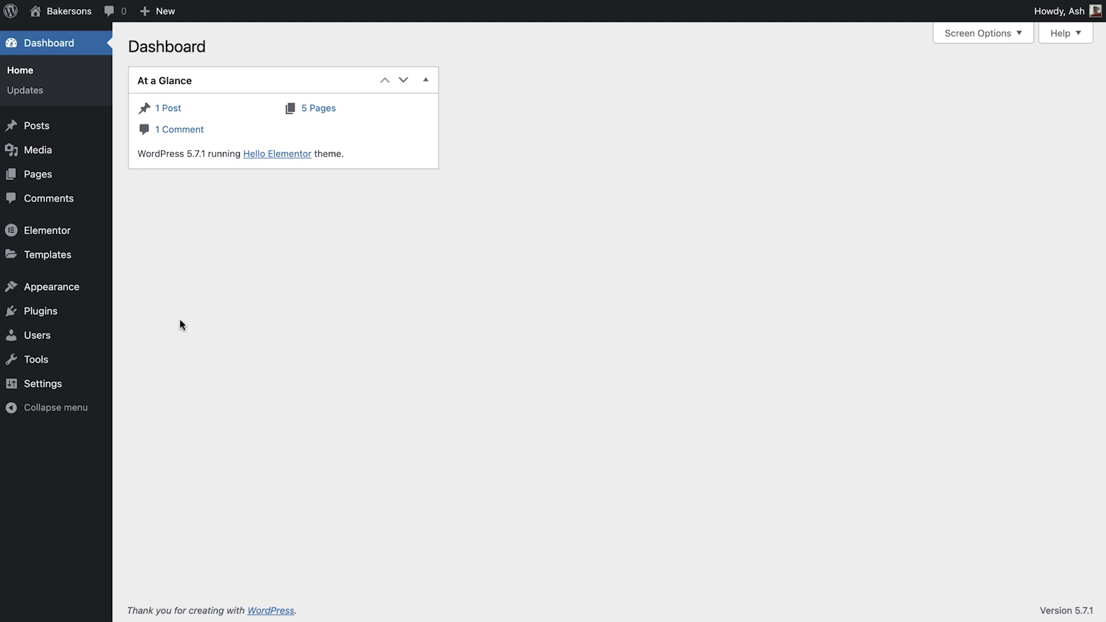
# Step: Search the plugin directory for 'WooCommerce' and install the WooCommerce plugin
pyautogui.moveTo(101, 319)
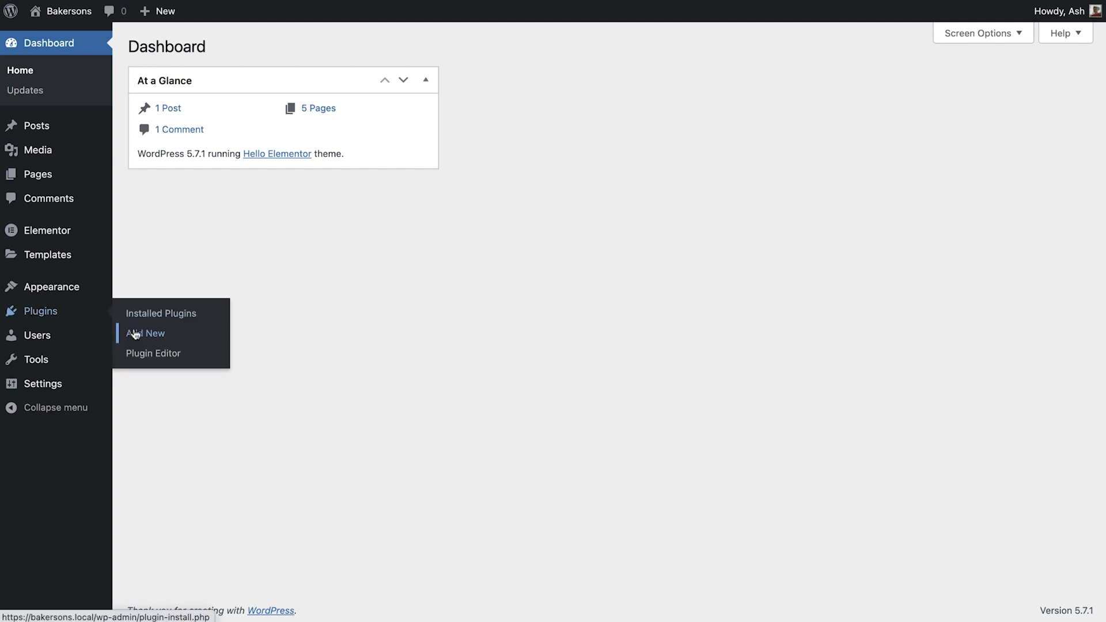
pyautogui.click(161, 342)
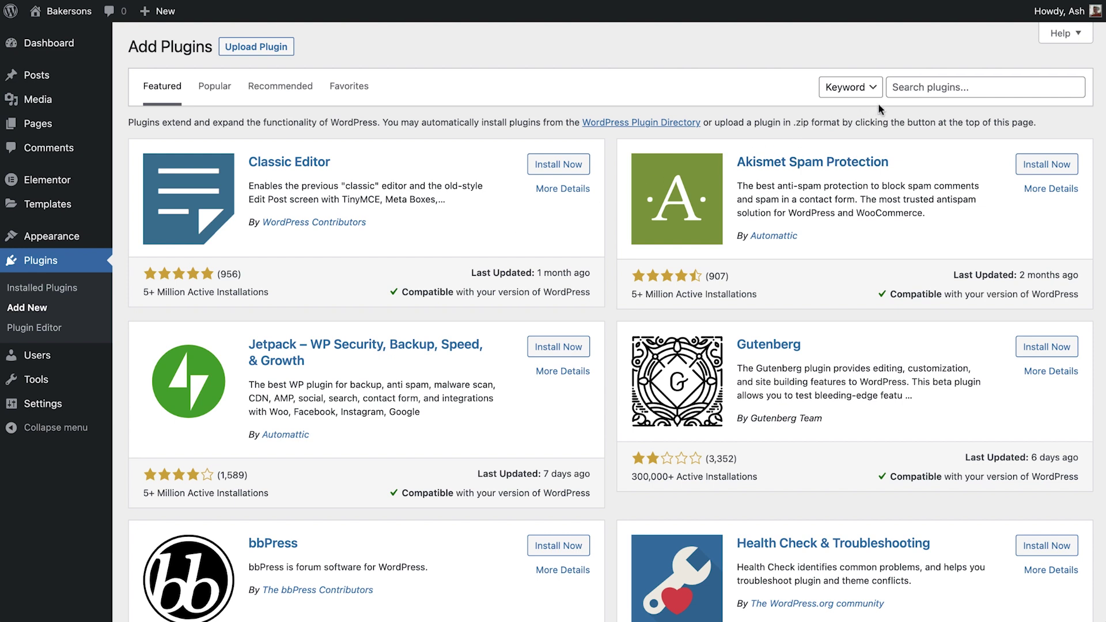
pyautogui.click(900, 91)
pyautogui.write('WooC')
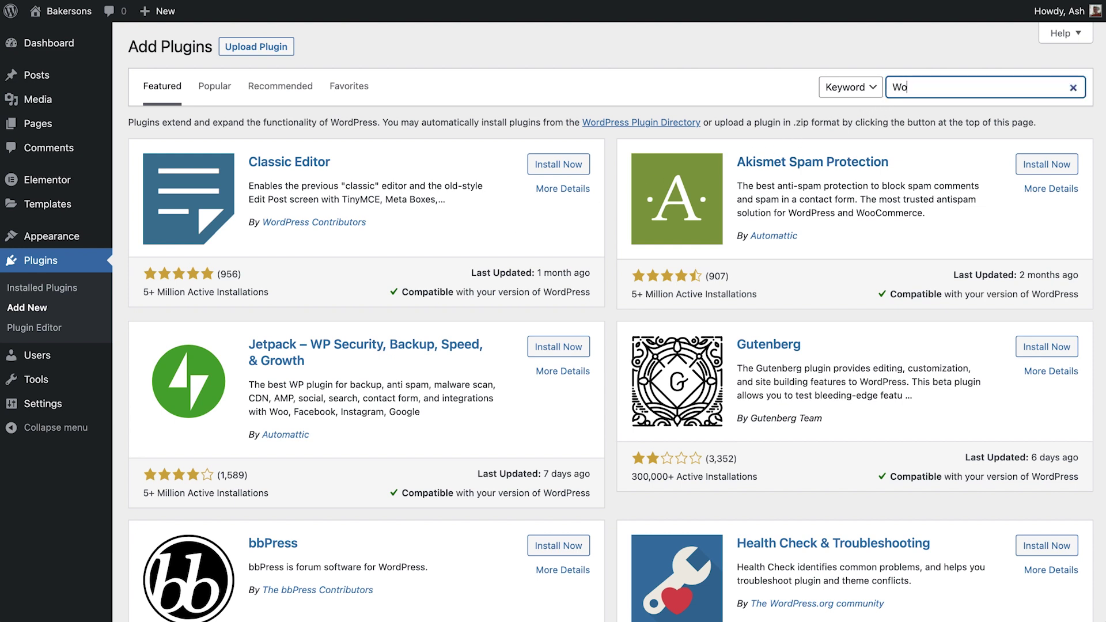
pyautogui.write('ommerce')
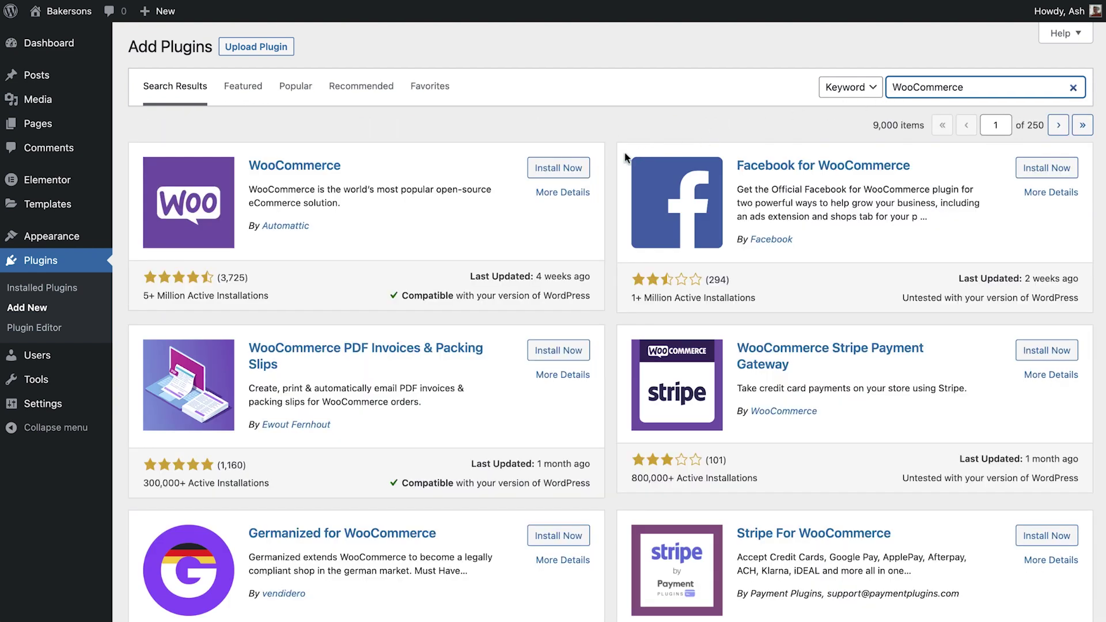
pyautogui.click(572, 169)
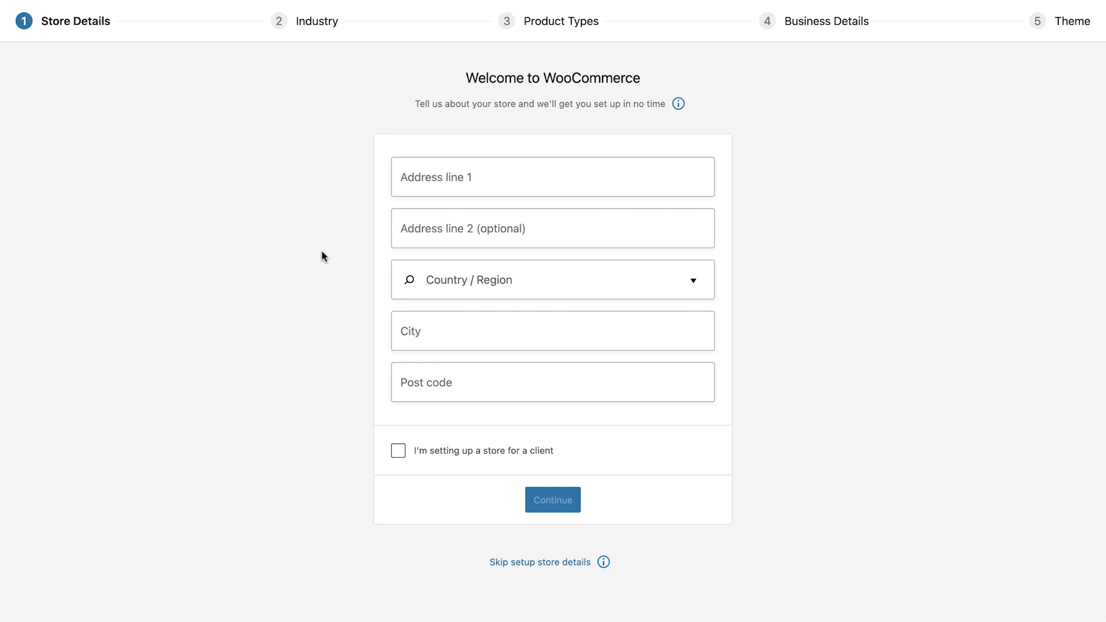
# Step: Enter '221b Baker Street' as address line 1 and United Kingdom (UK) as the country
pyautogui.click(414, 177)
pyautogui.write('221b Baker Street')
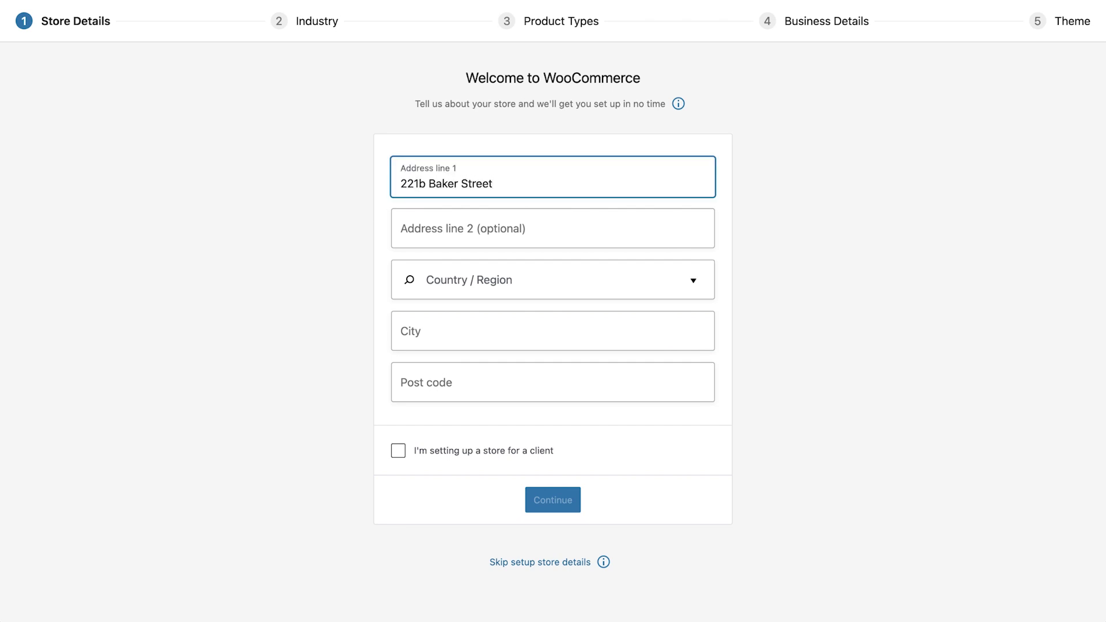
pyautogui.press('Tab')
pyautogui.press('Tab')
pyautogui.write('united')
pyautogui.press('Down')
pyautogui.press('Return')
# Step: Add city London and post code NW1 6XE, submit, and decline usage tracking
pyautogui.press('Tab')
pyautogui.write('London')
pyautogui.press('Tab')
pyautogui.write('NW1 6XE')
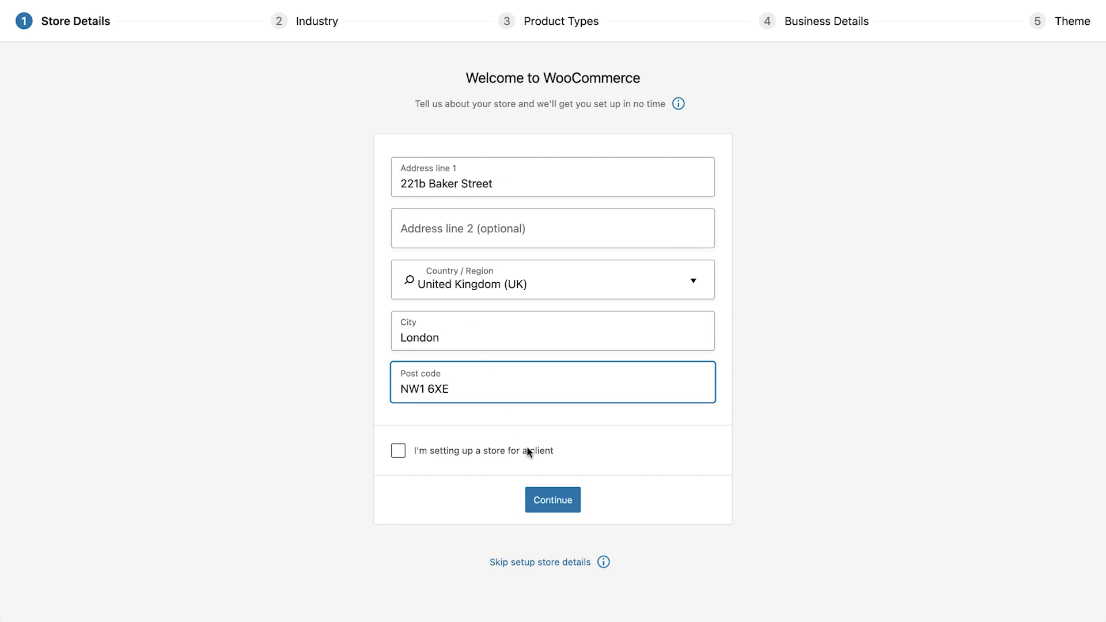
pyautogui.click(551, 500)
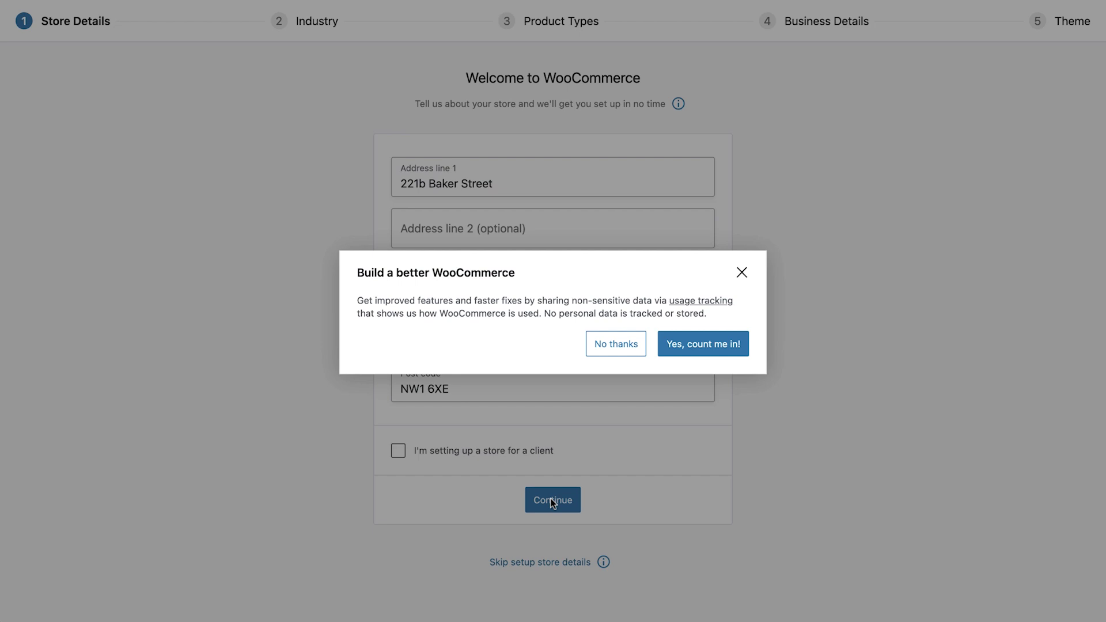
pyautogui.click(614, 354)
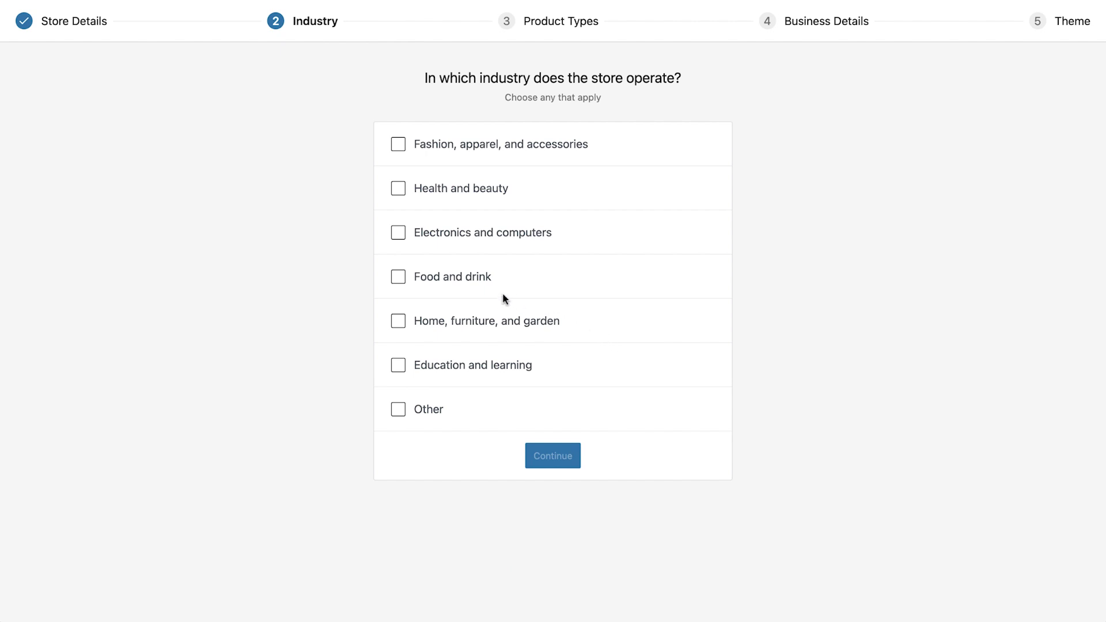
# Step: Choose Food and drink as the industry, and Downloads alongside Physical products as product types
pyautogui.click(469, 279)
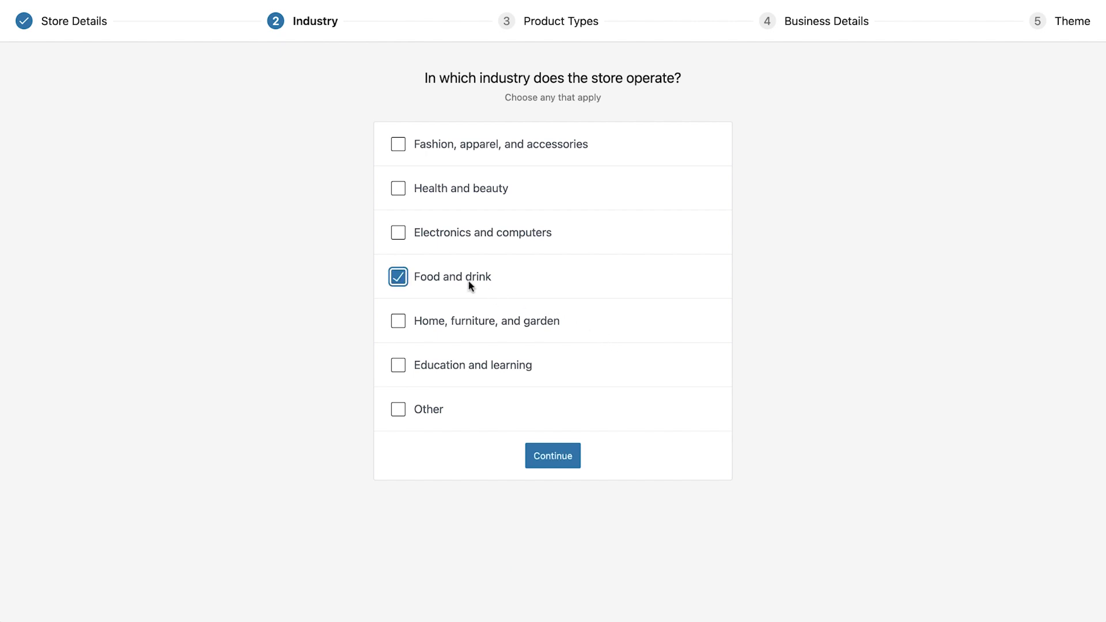
pyautogui.click(543, 453)
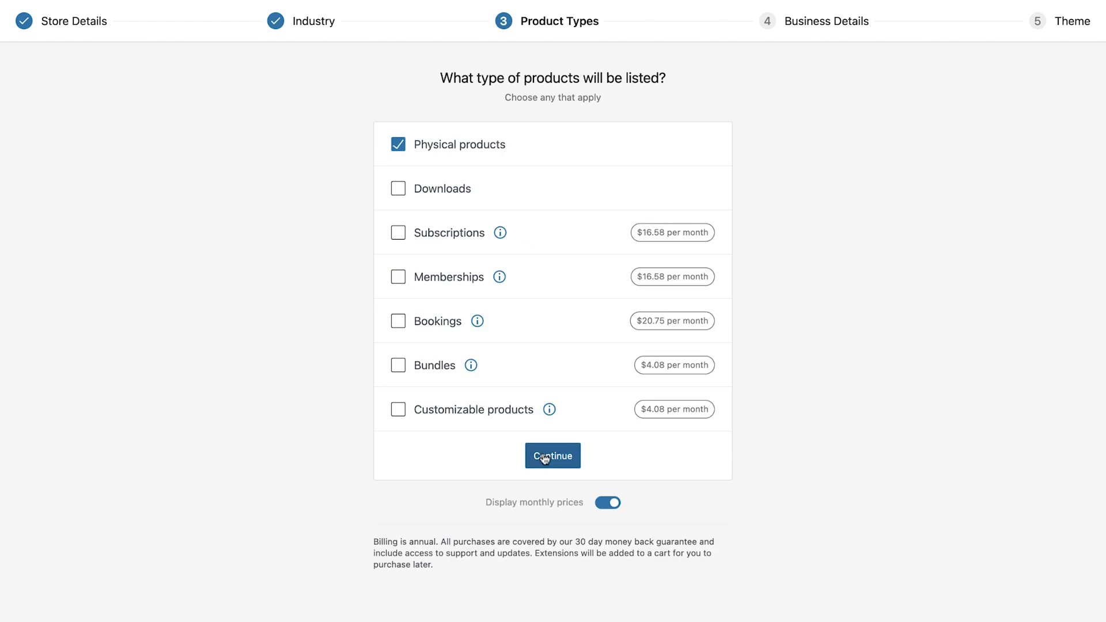
pyautogui.click(448, 193)
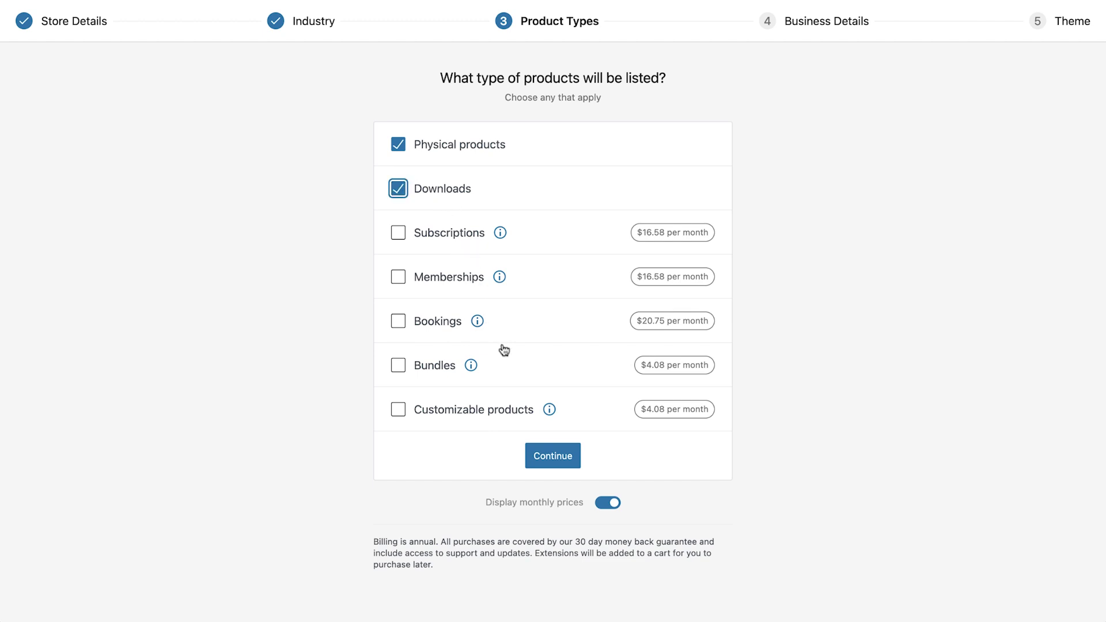
pyautogui.click(544, 457)
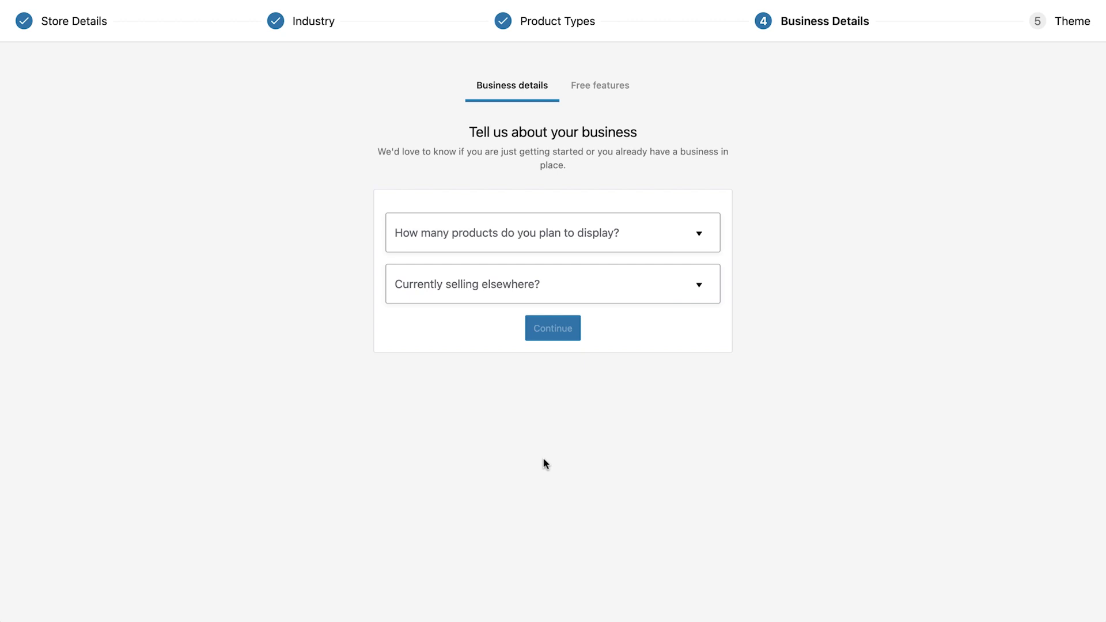
# Step: Choose 1 - 10 products, selling in person, and £8,000.00 - £38,000.00 annual revenue
pyautogui.click(696, 244)
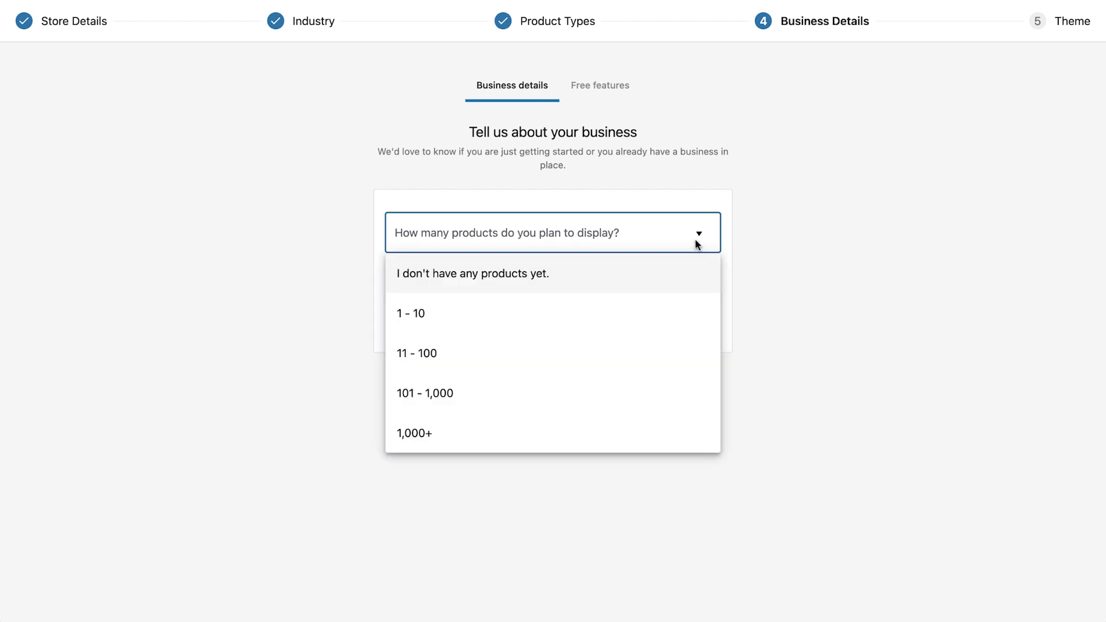
pyautogui.click(678, 312)
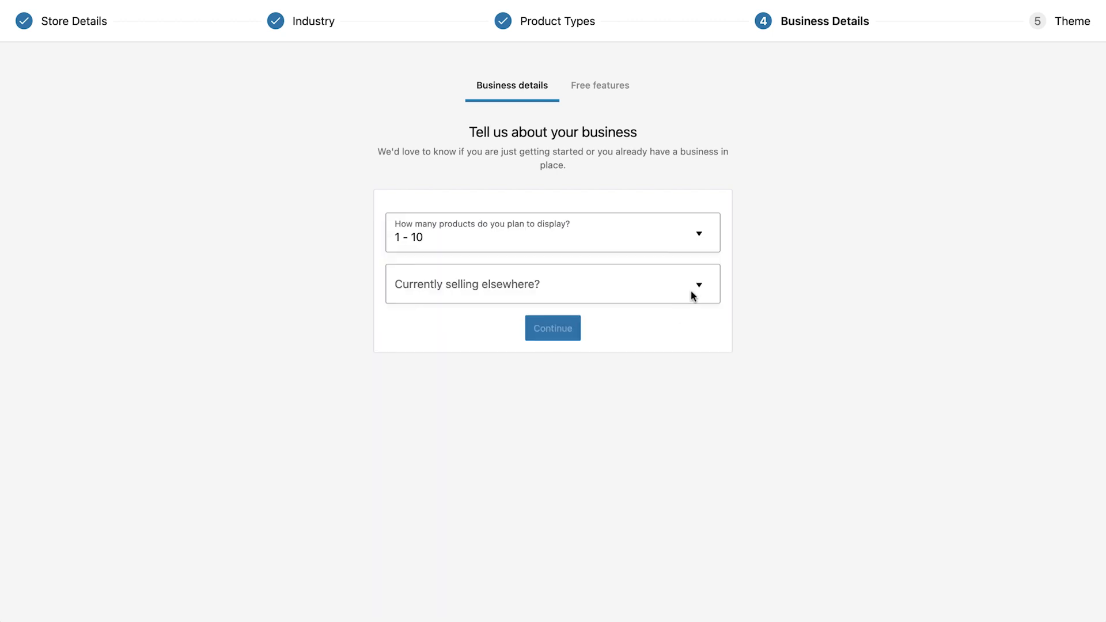
pyautogui.click(692, 293)
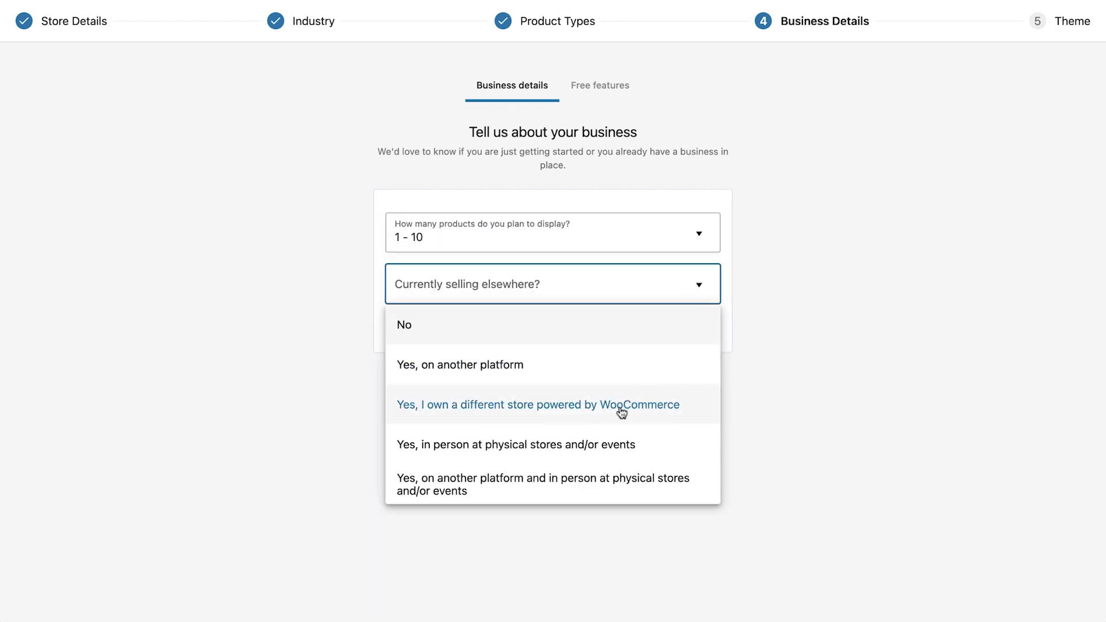
pyautogui.click(598, 446)
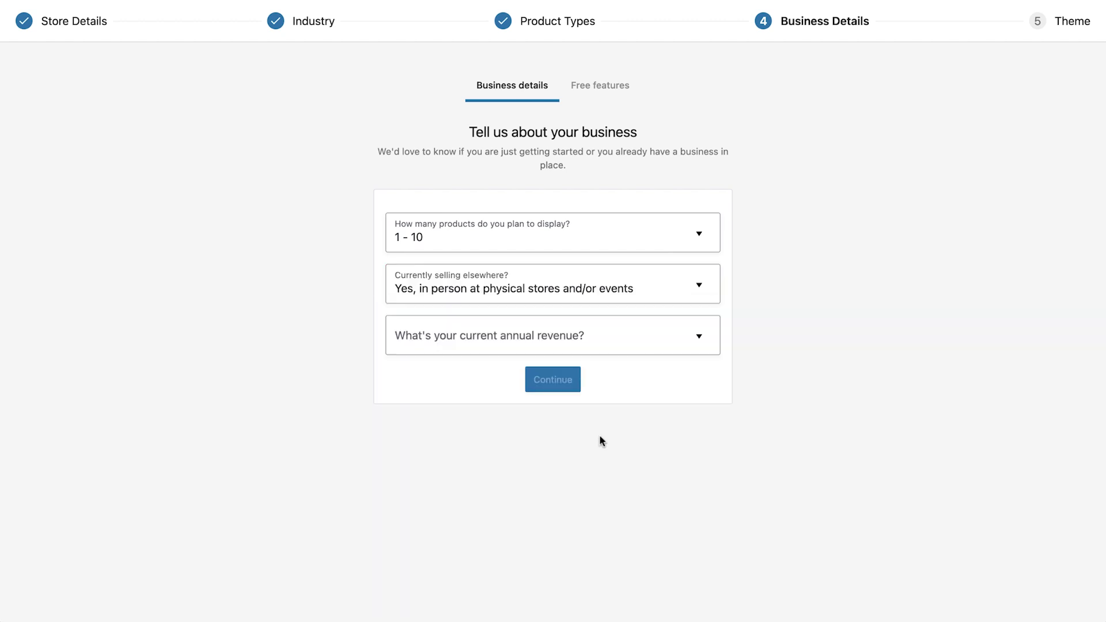
pyautogui.click(666, 345)
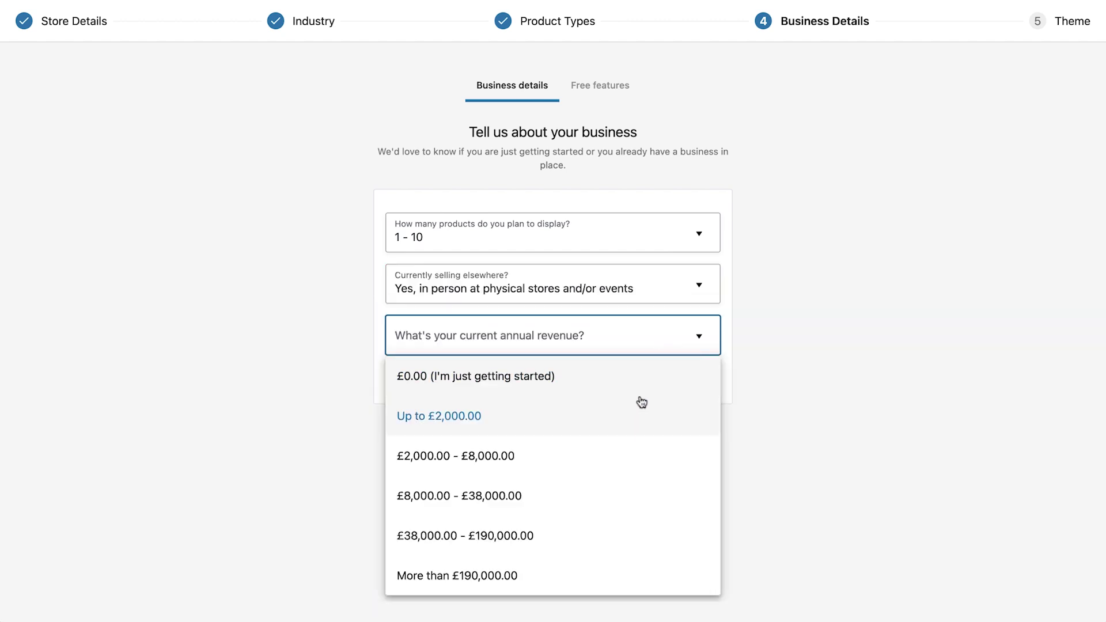
pyautogui.click(611, 493)
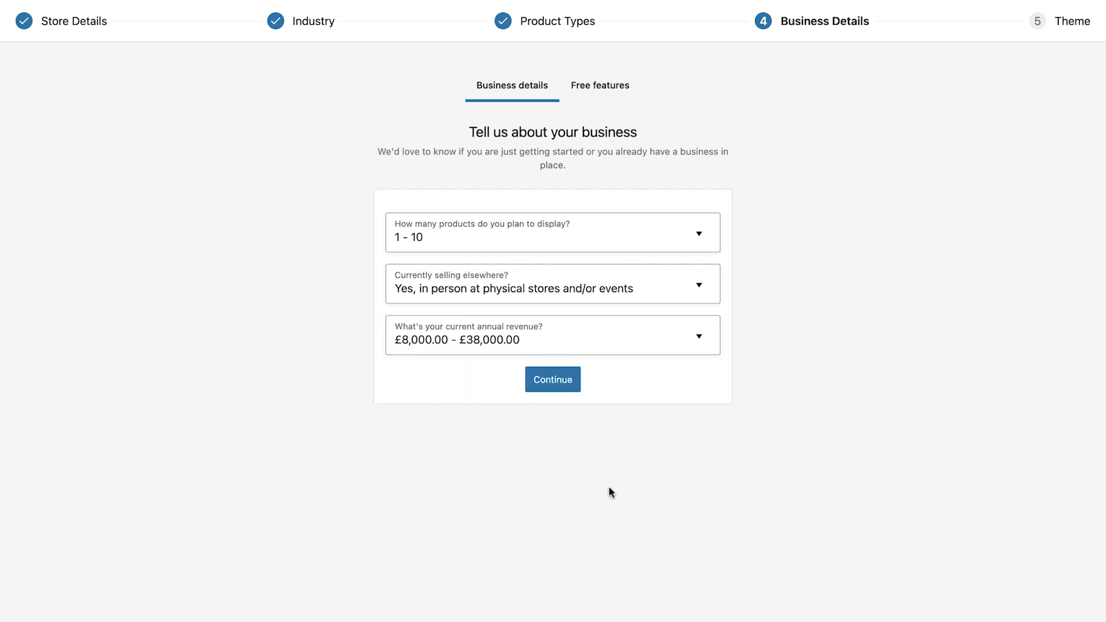
pyautogui.click(566, 385)
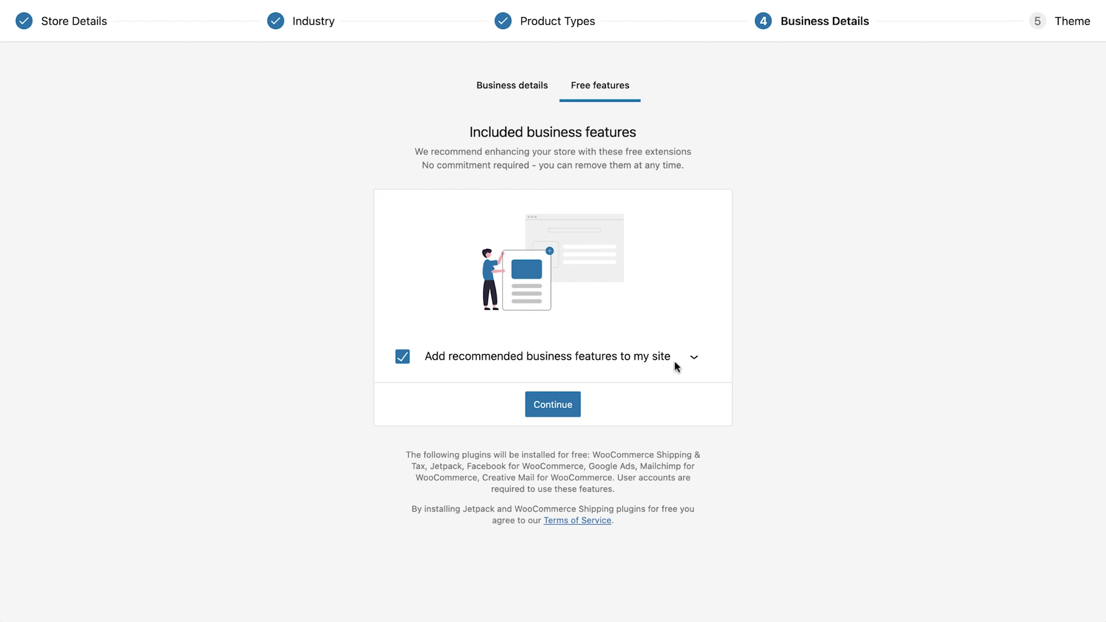
# Step: Untick 'Add recommended business features to my site' to skip all free extensions
pyautogui.click(694, 361)
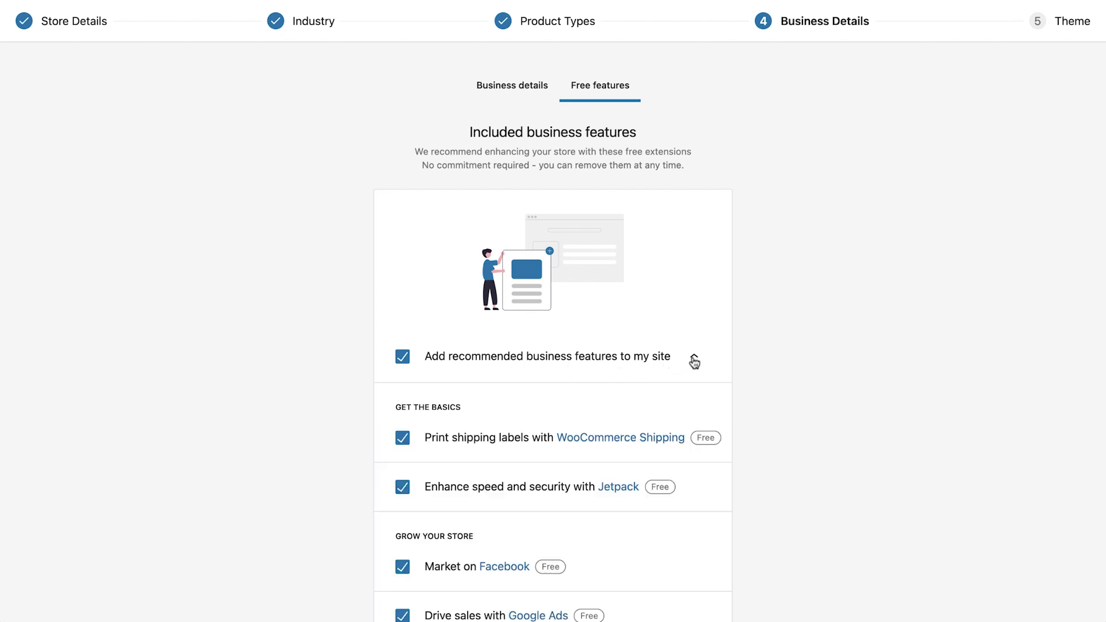
pyautogui.scroll(-4, 694, 361)
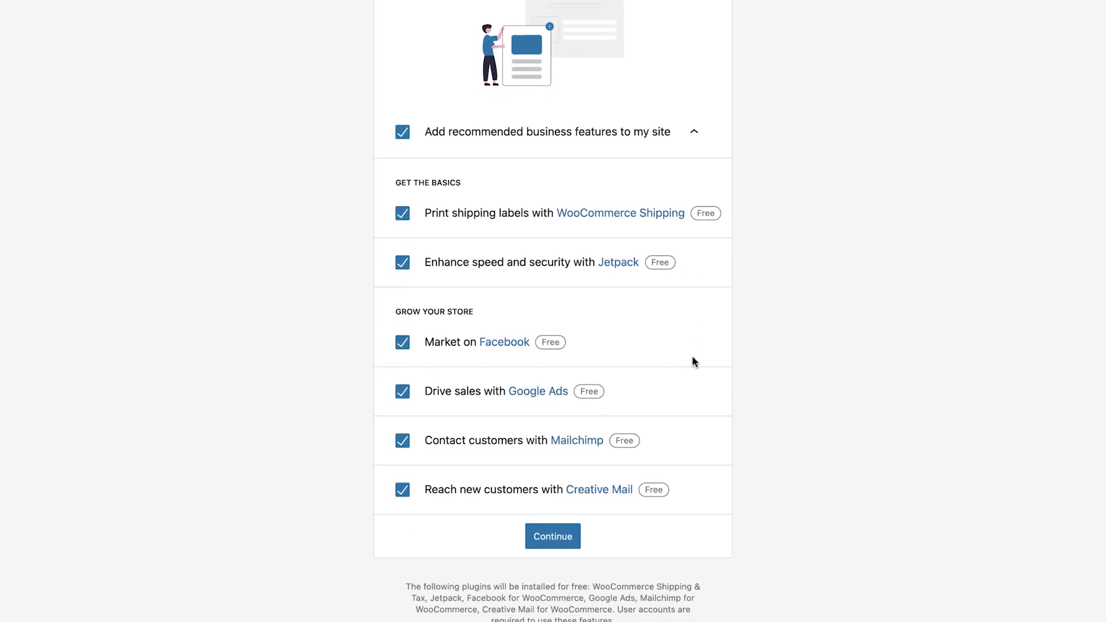
pyautogui.click(403, 132)
pyautogui.scroll(1, 404, 136)
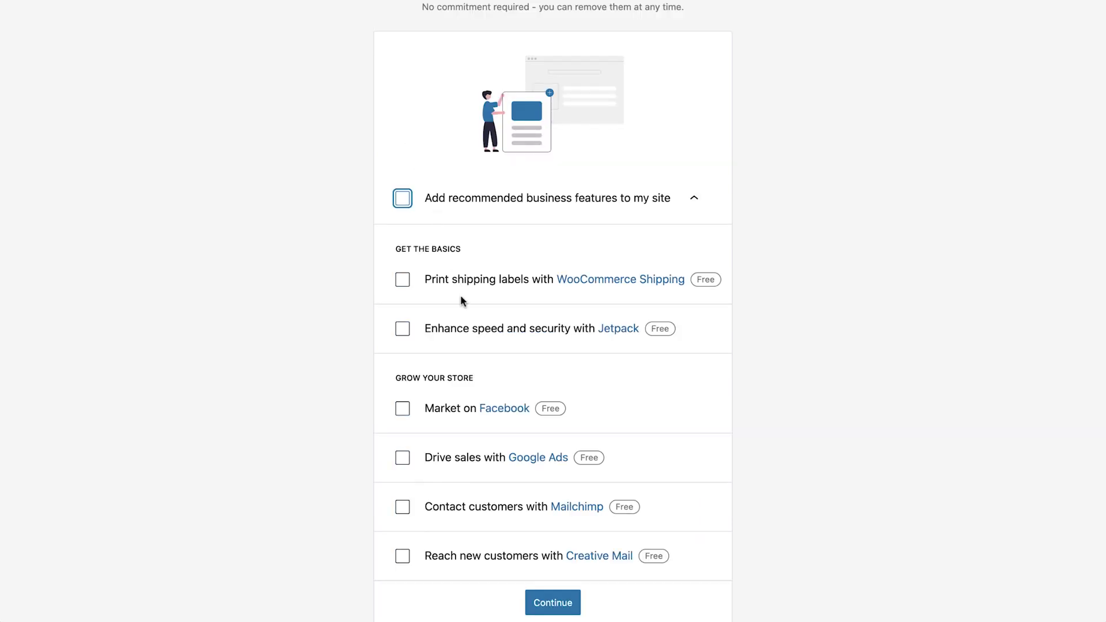
pyautogui.click(540, 601)
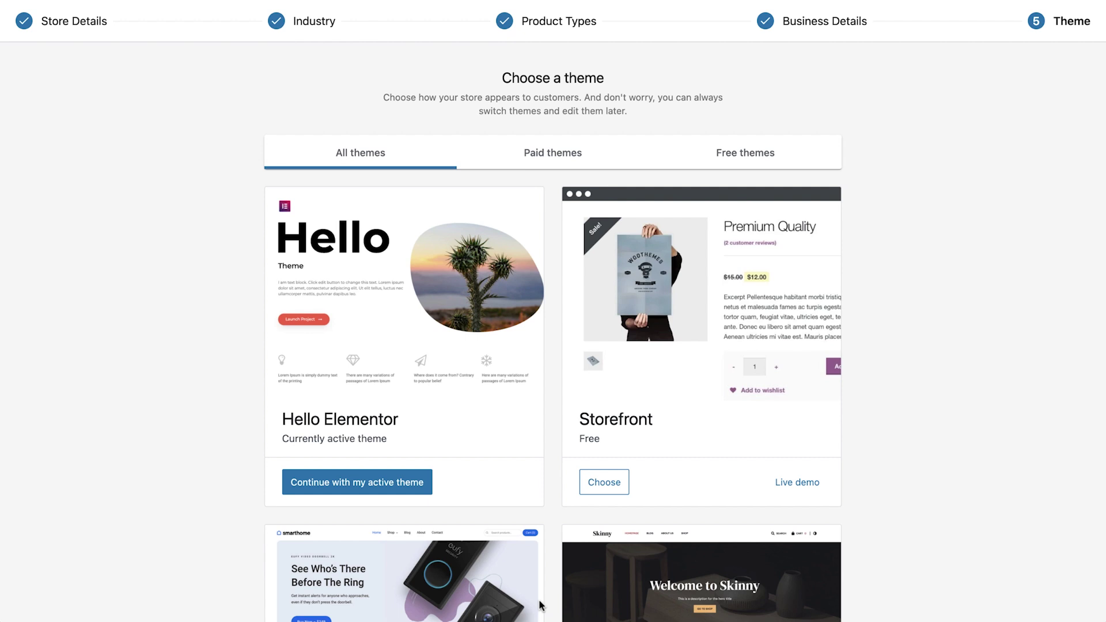
# Step: Keep the Hello Elementor theme, finish the welcome tour, and go to Pages > All Pages
pyautogui.click(397, 489)
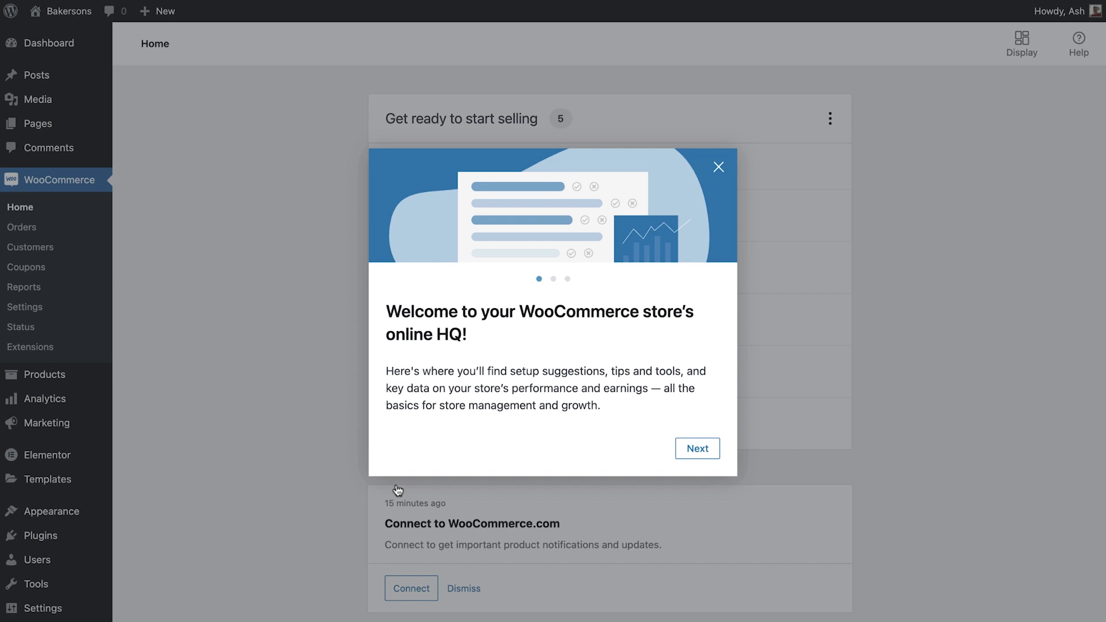
pyautogui.click(698, 452)
pyautogui.click(698, 453)
pyautogui.click(698, 452)
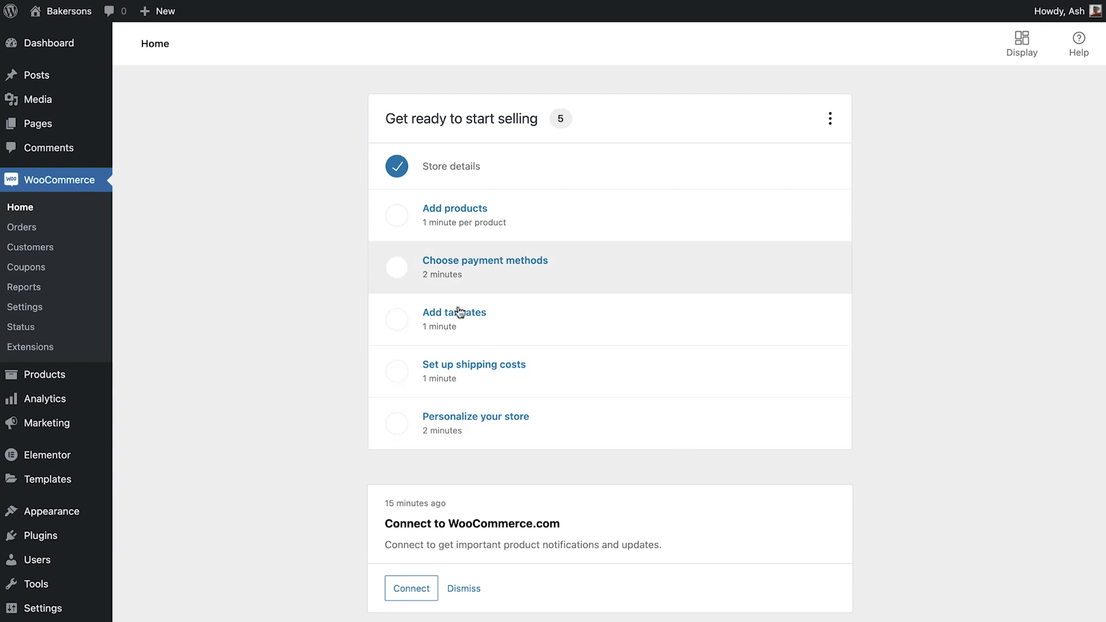
pyautogui.moveTo(77, 133)
pyautogui.click(163, 132)
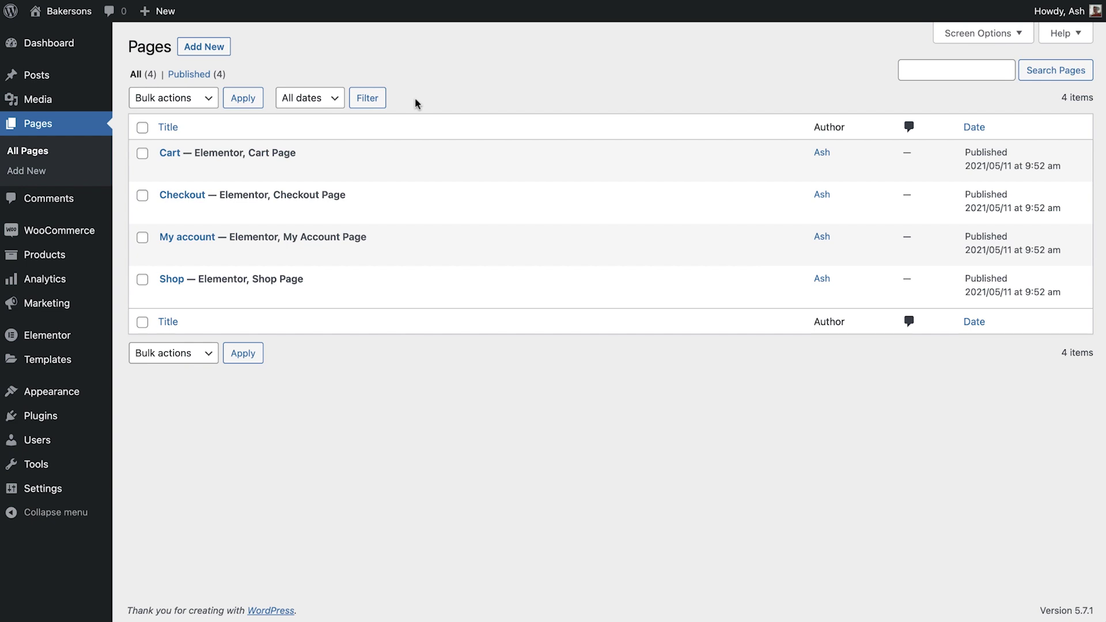
pyautogui.moveTo(379, 151)
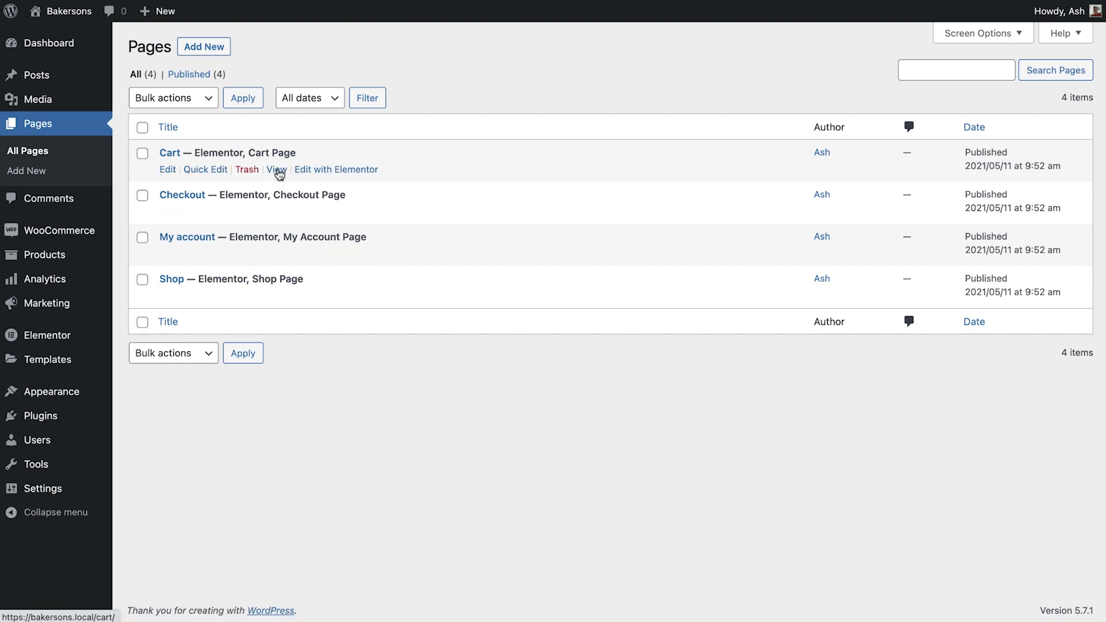
pyautogui.click(277, 170)
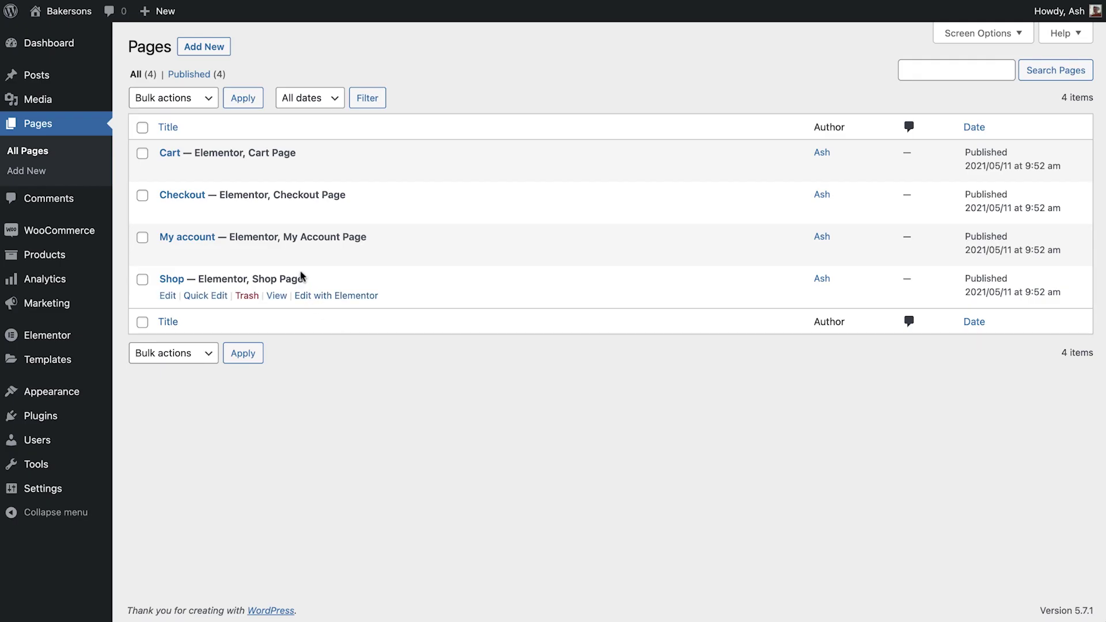
pyautogui.click(277, 212)
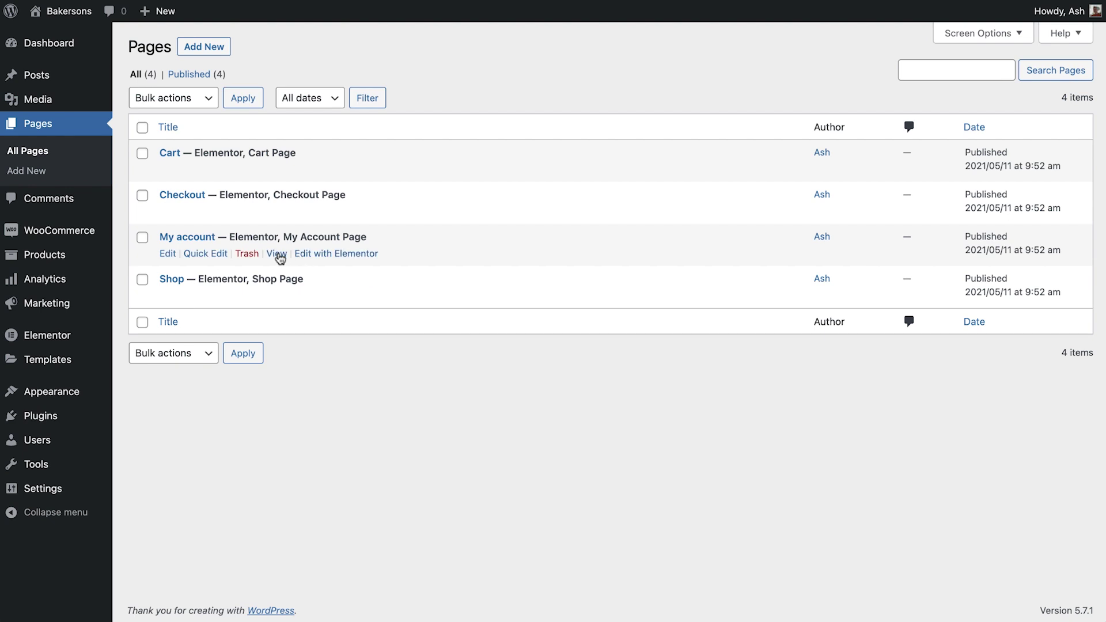
pyautogui.click(276, 254)
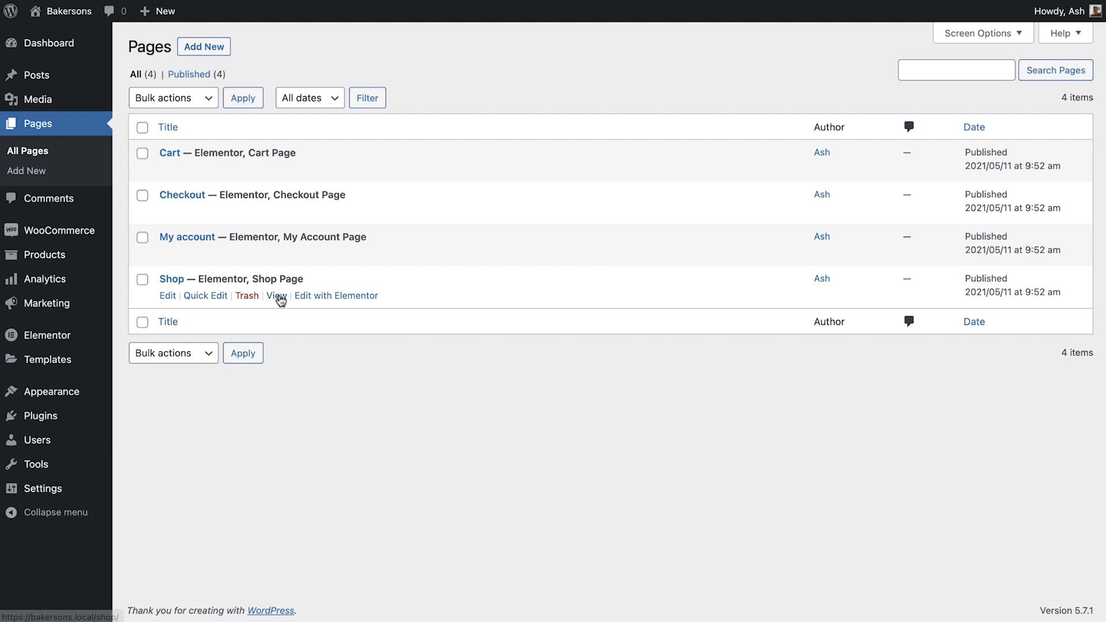
pyautogui.click(276, 296)
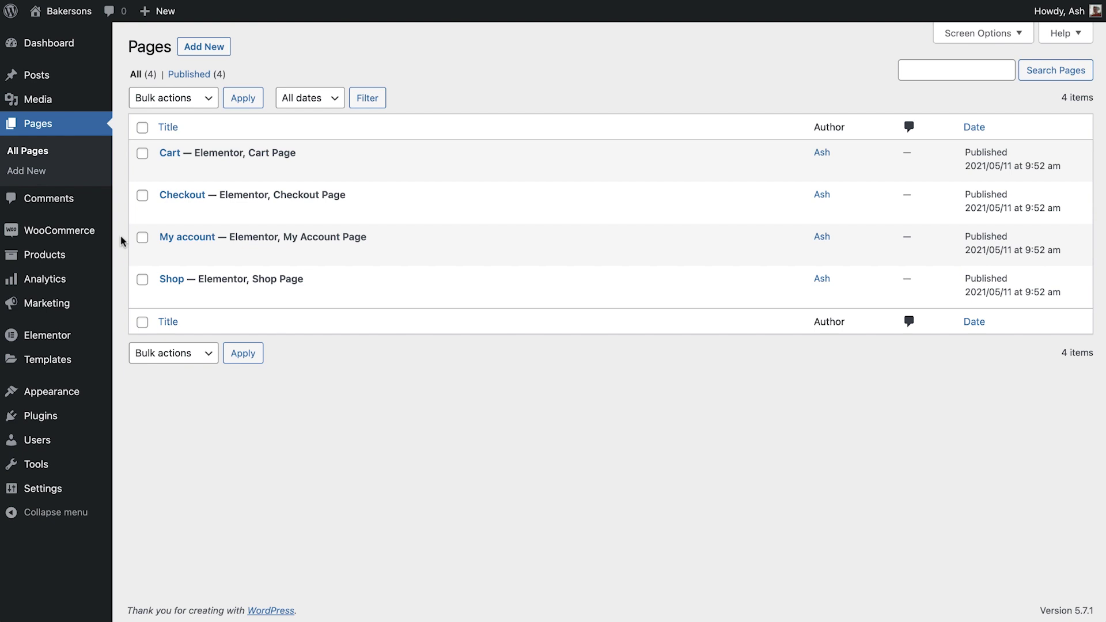
# Step: In WooCommerce General settings, leave selling, shipping and default customer locations (Shop base address) unchanged
pyautogui.moveTo(91, 237)
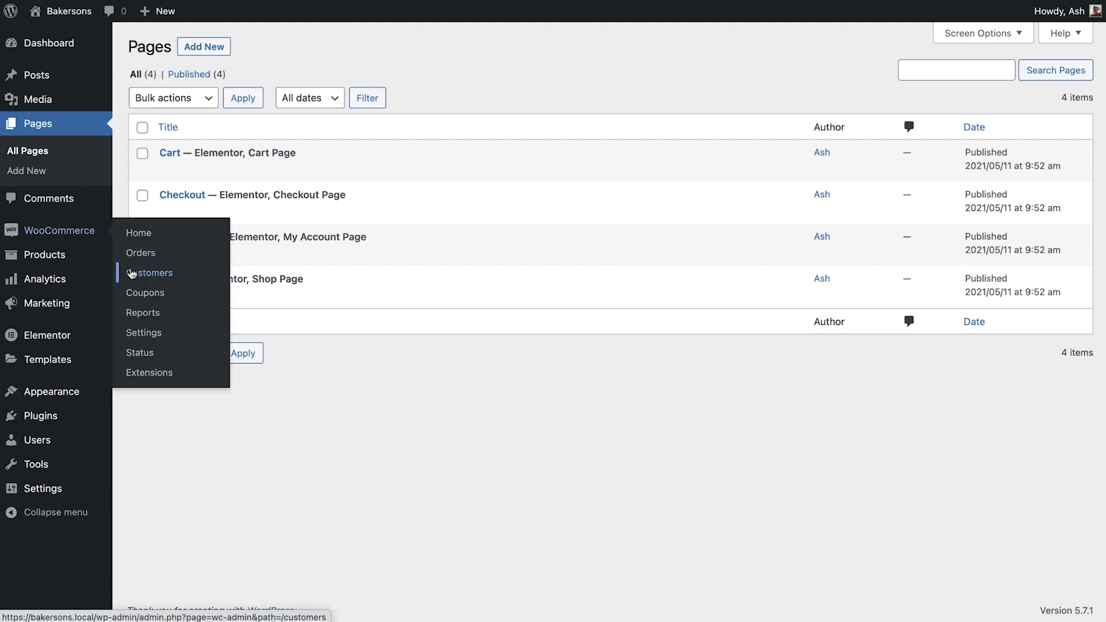
pyautogui.click(156, 339)
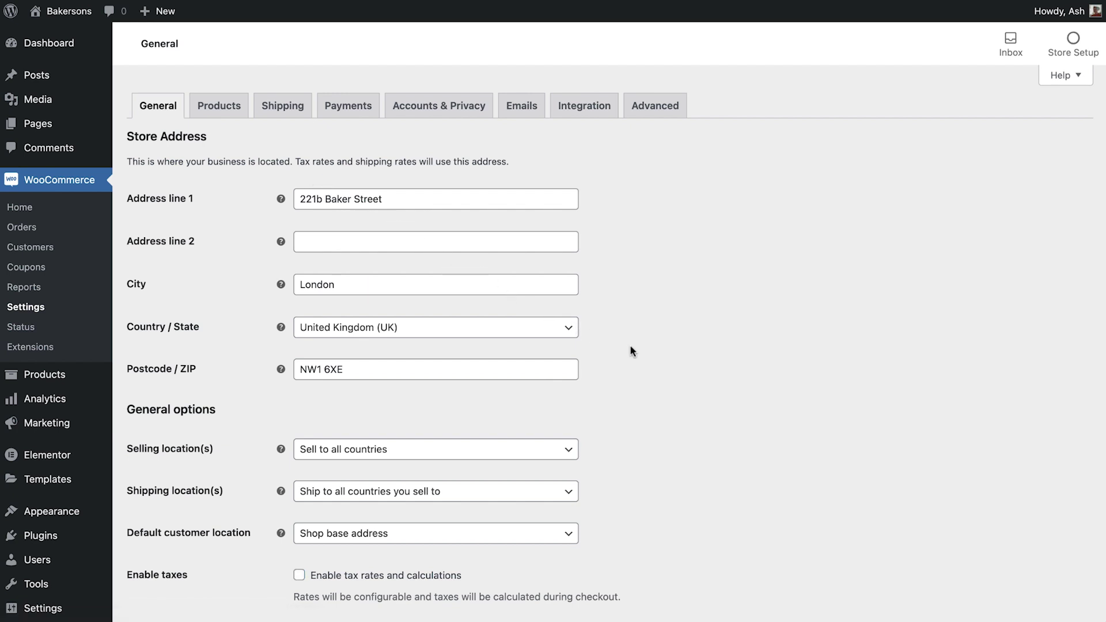
pyautogui.scroll(-5, 632, 351)
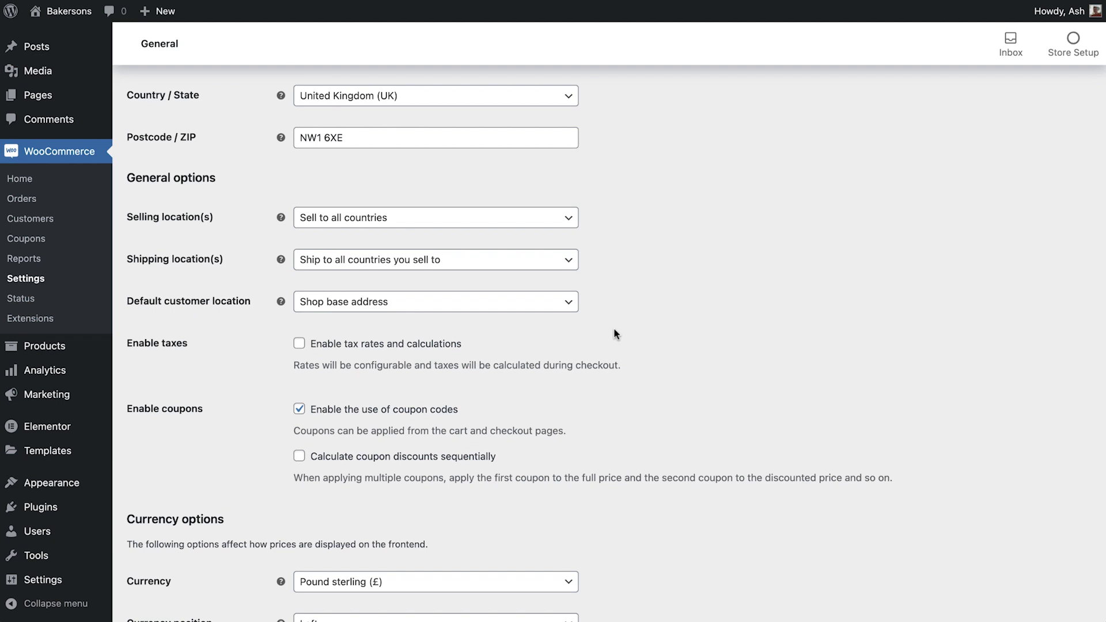
pyautogui.click(512, 218)
pyautogui.click(512, 217)
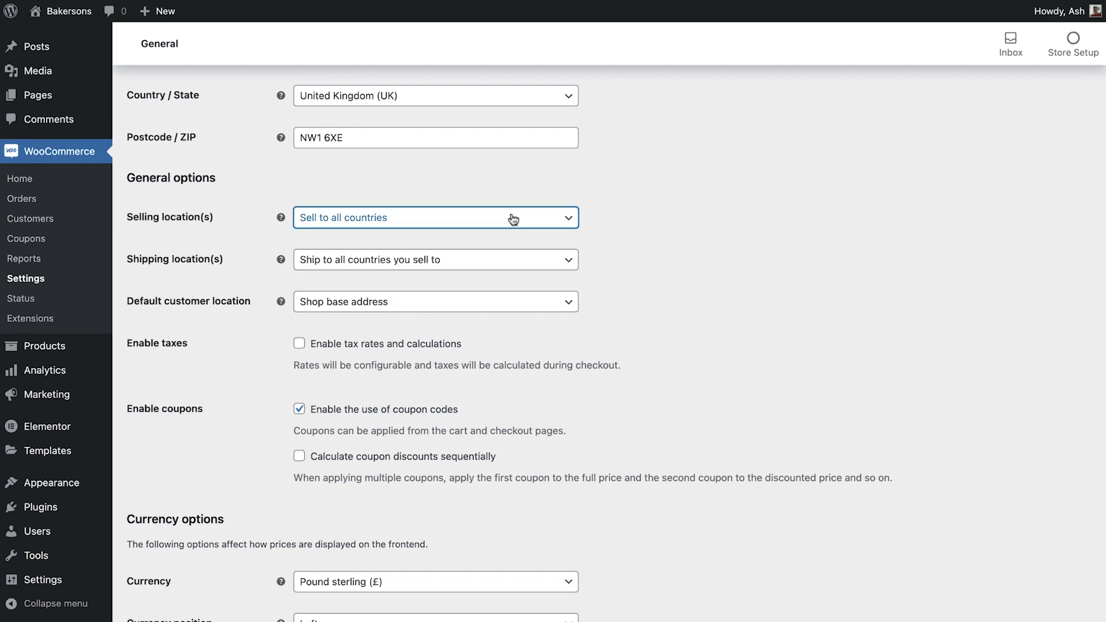
pyautogui.click(525, 260)
pyautogui.click(529, 269)
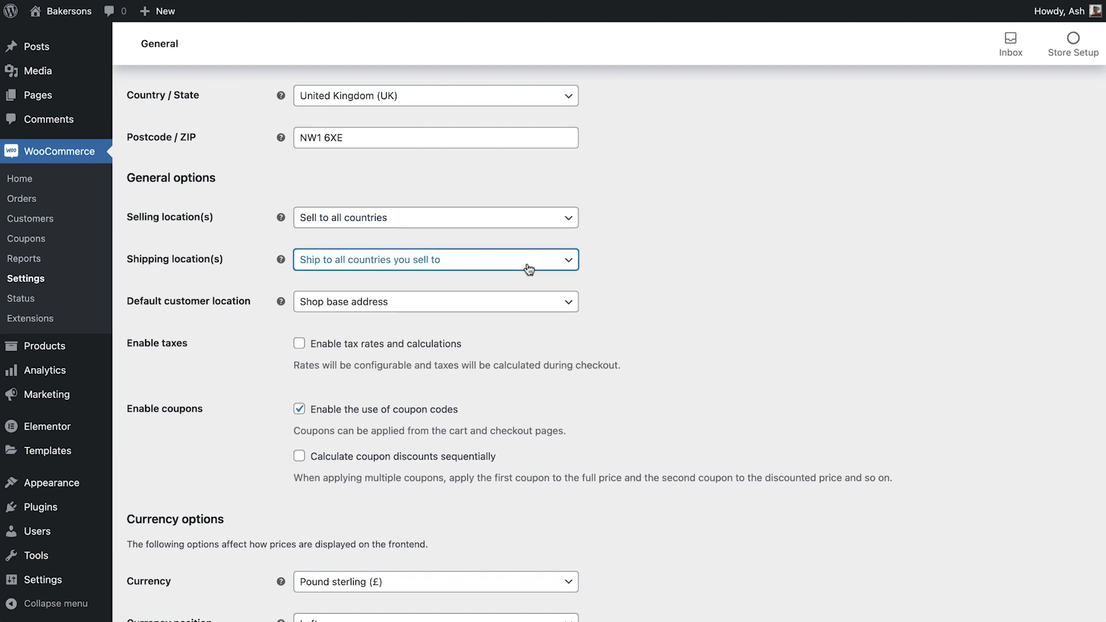
pyautogui.click(444, 308)
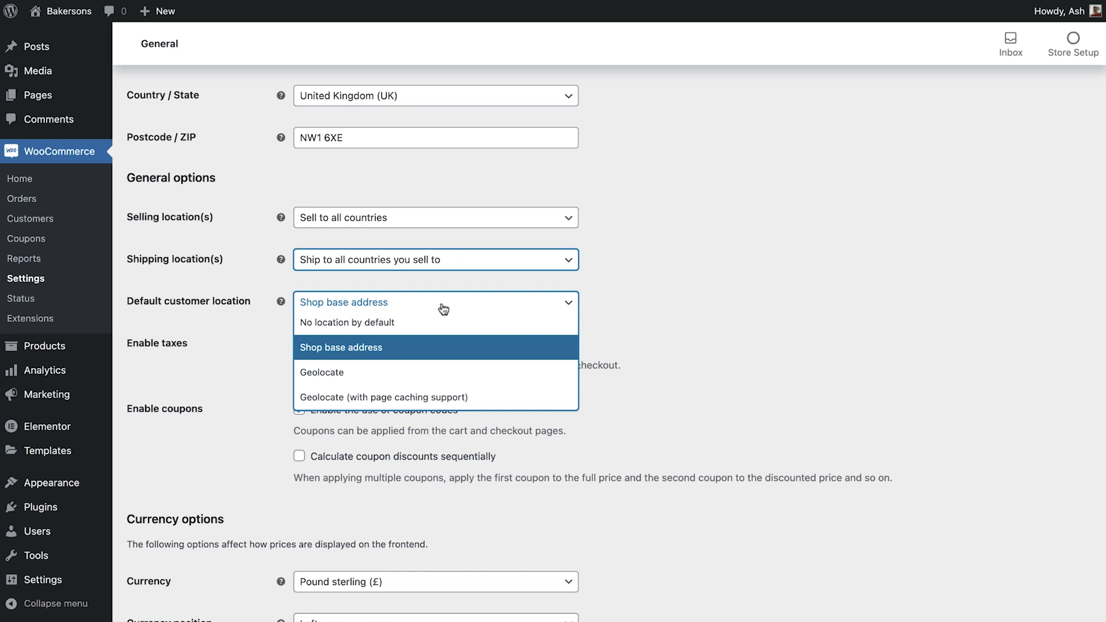
pyautogui.click(443, 310)
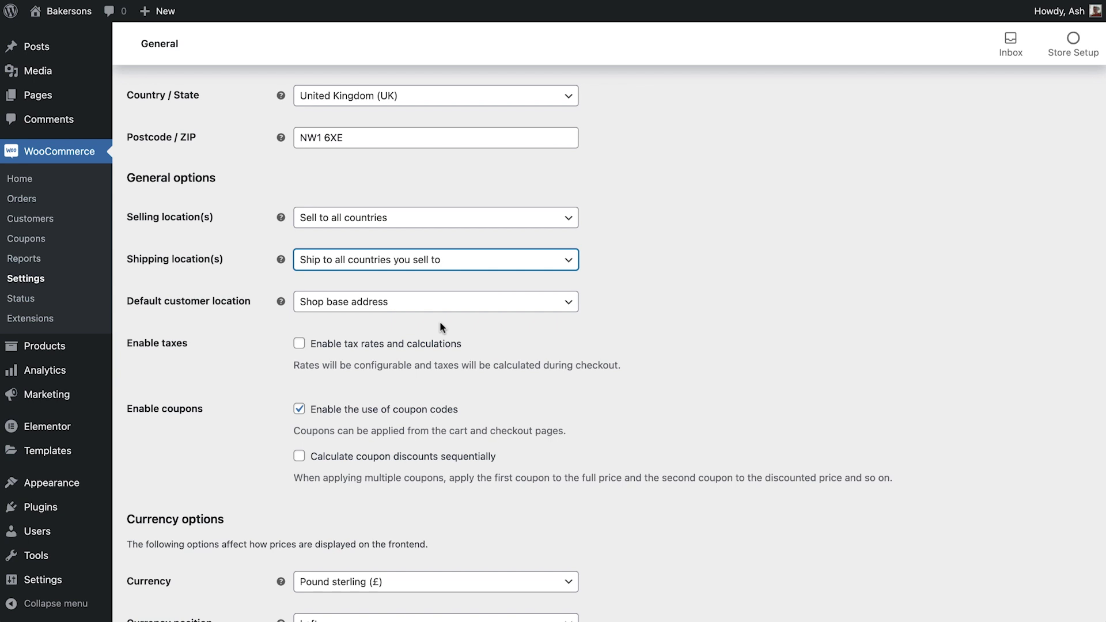
# Step: Enable tax rates and calculations, keep Pound sterling as currency, and save
pyautogui.click(393, 345)
pyautogui.click(392, 346)
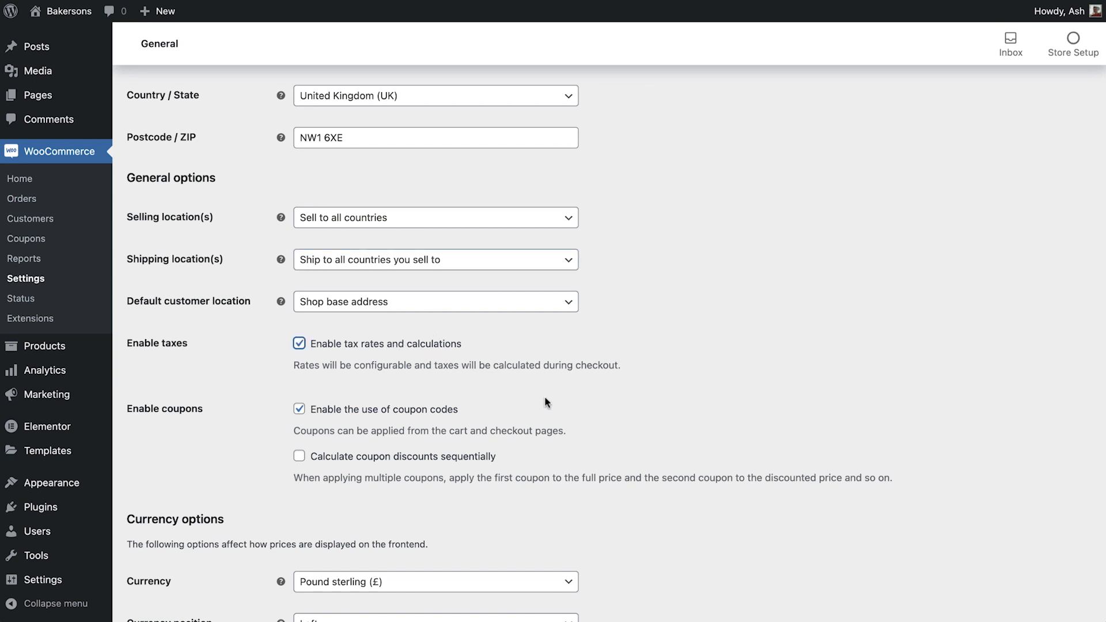
pyautogui.scroll(-3, 632, 430)
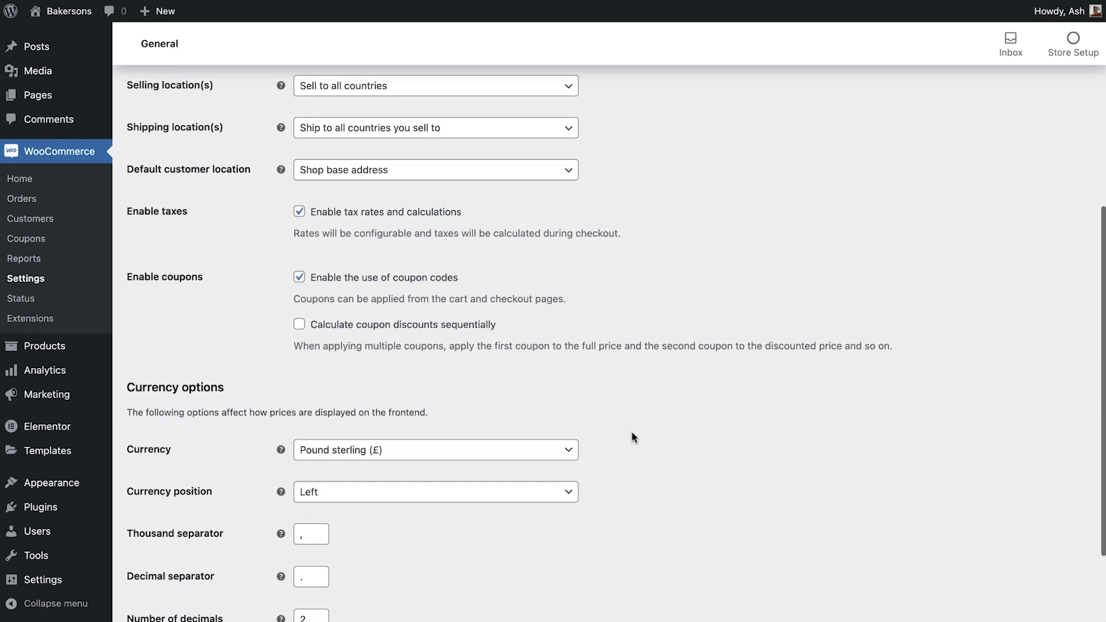
pyautogui.scroll(-2, 631, 431)
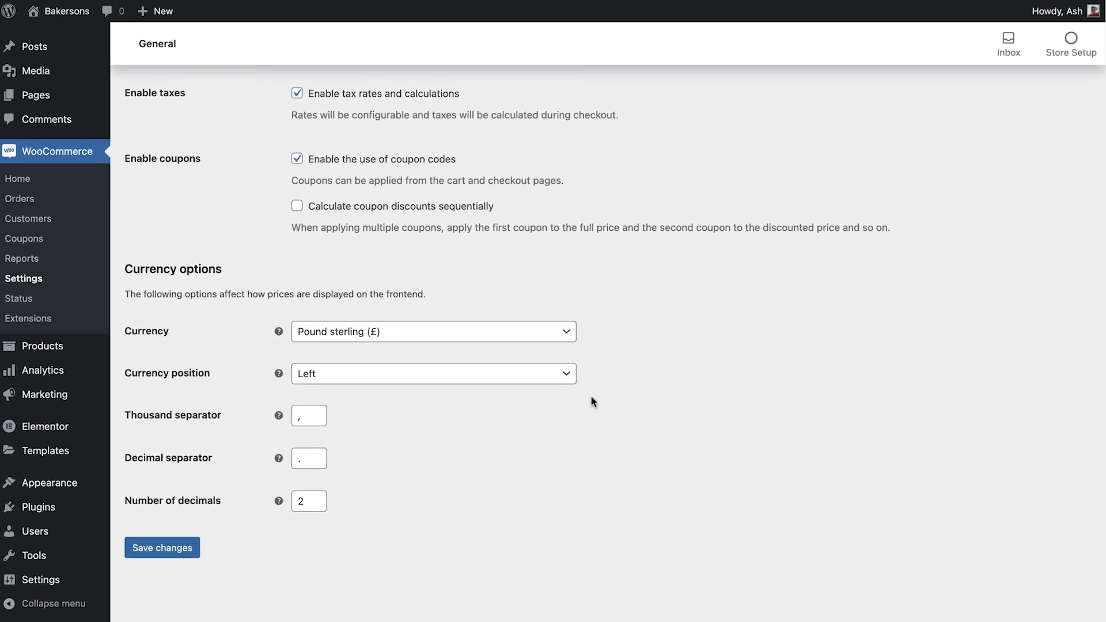
pyautogui.click(531, 337)
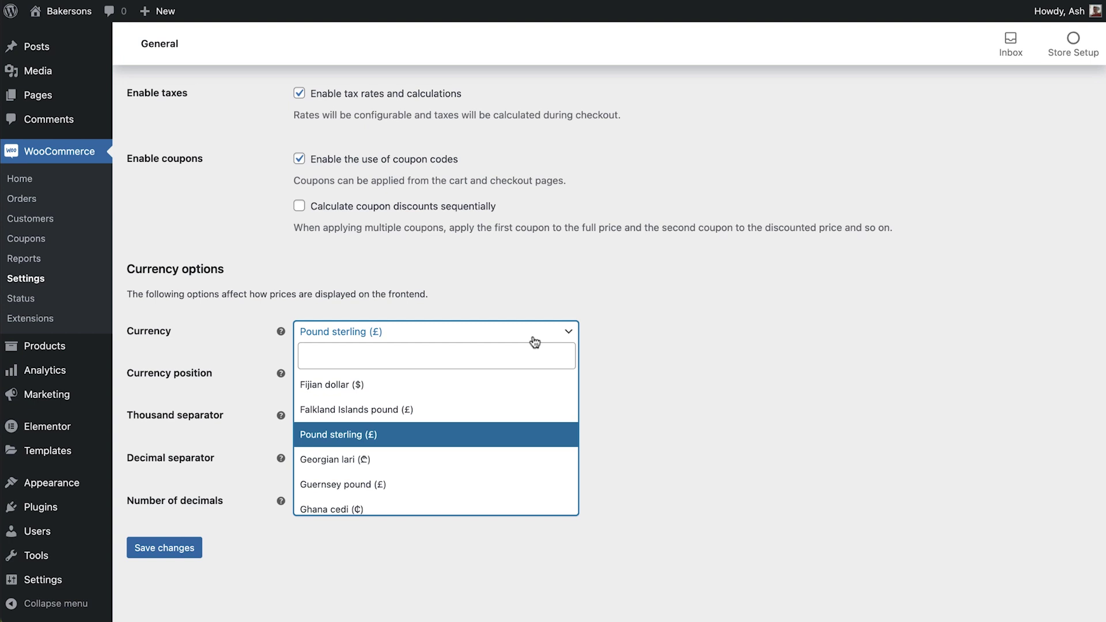
pyautogui.click(535, 342)
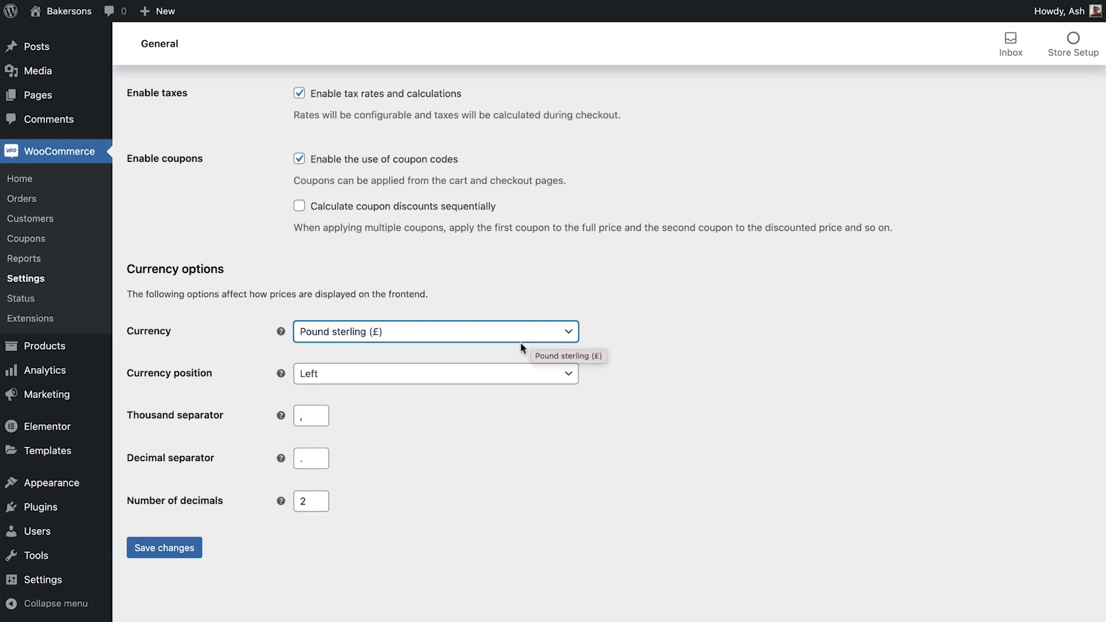
pyautogui.click(190, 552)
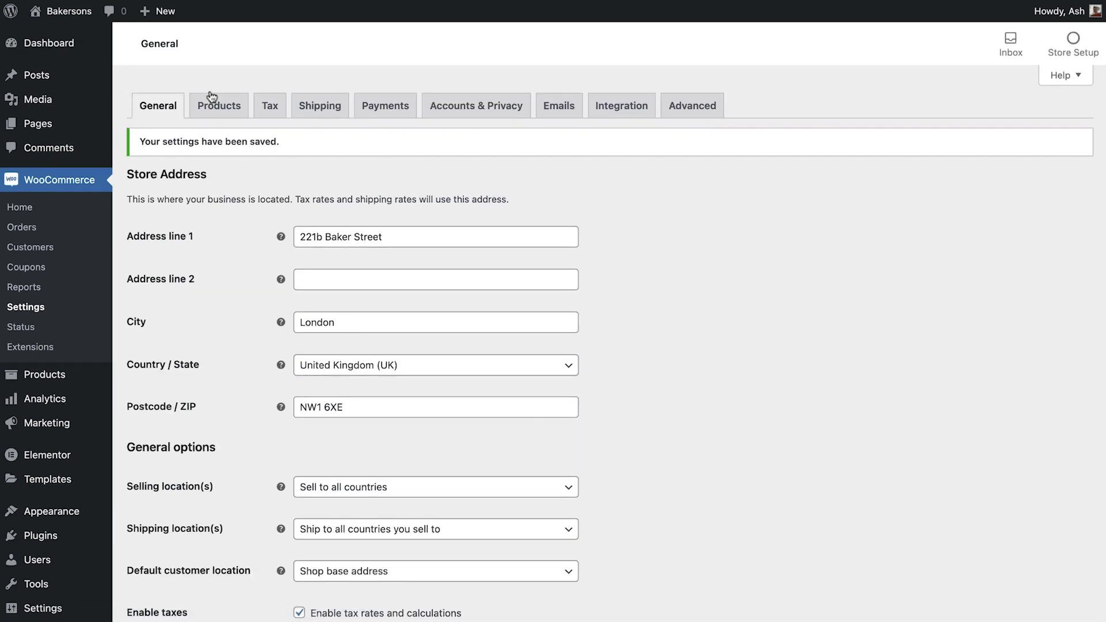
# Step: In Products settings, keep Shop as the shop page and enable redirect to cart after adding
pyautogui.click(217, 114)
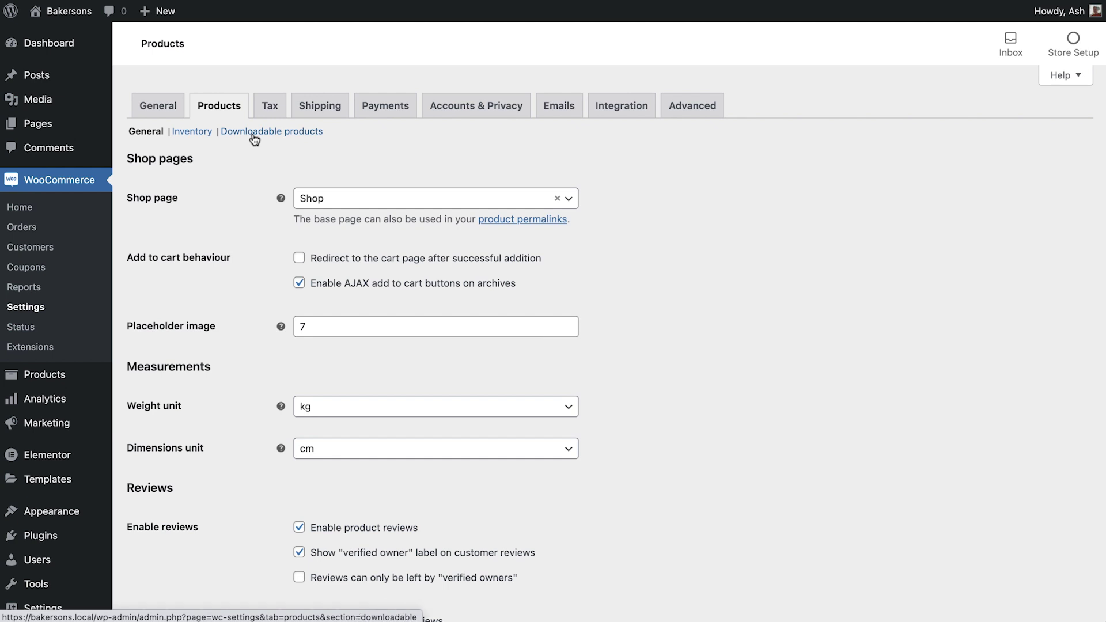
pyautogui.click(570, 203)
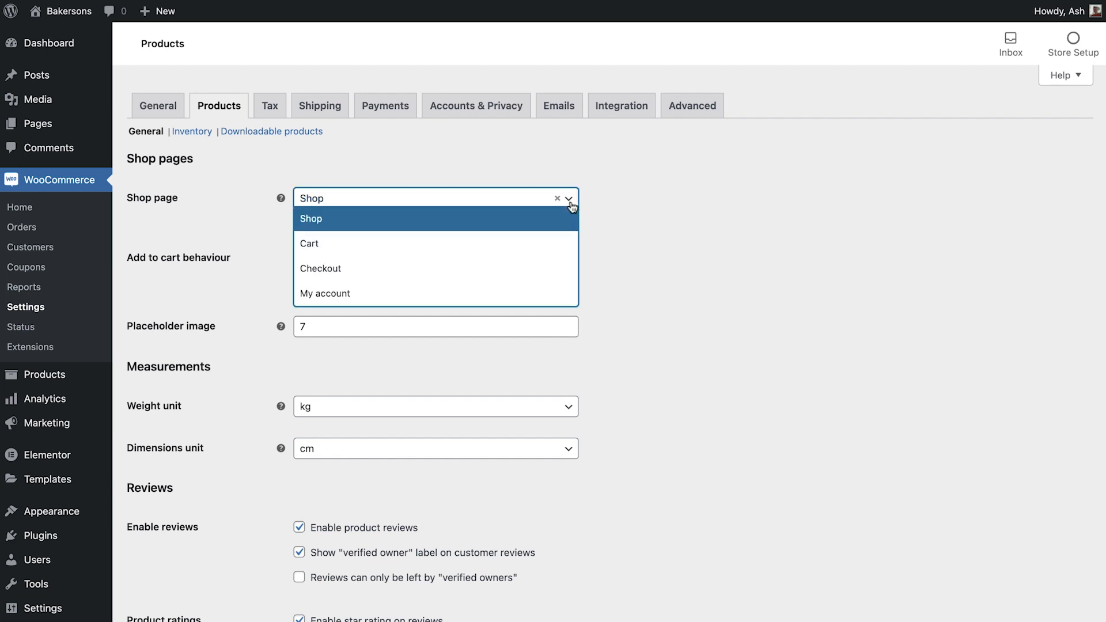
pyautogui.click(570, 202)
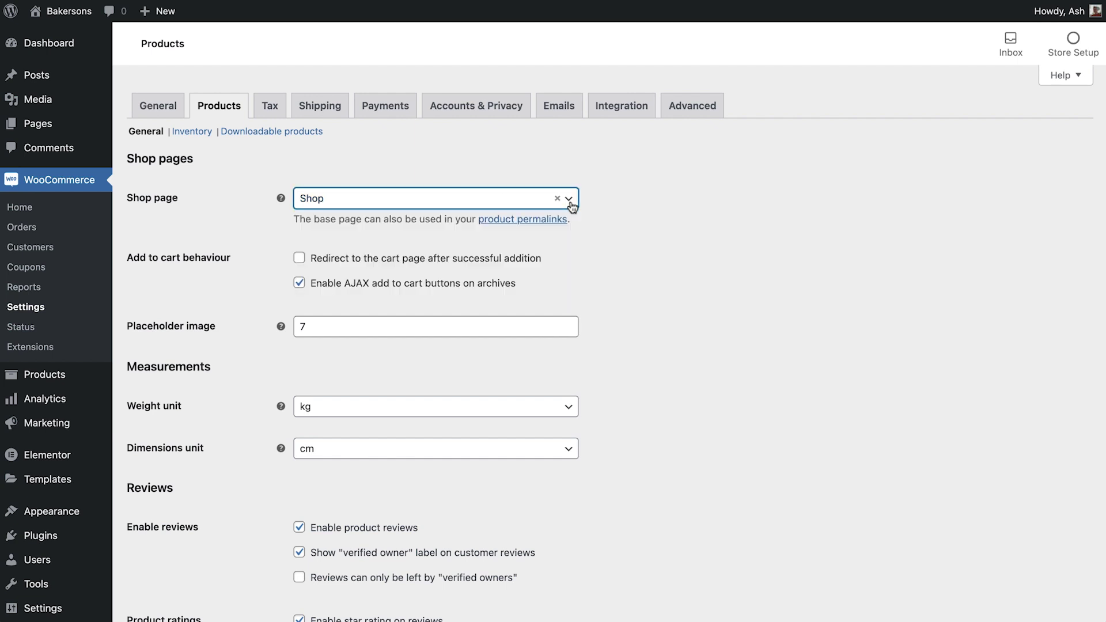
pyautogui.click(605, 220)
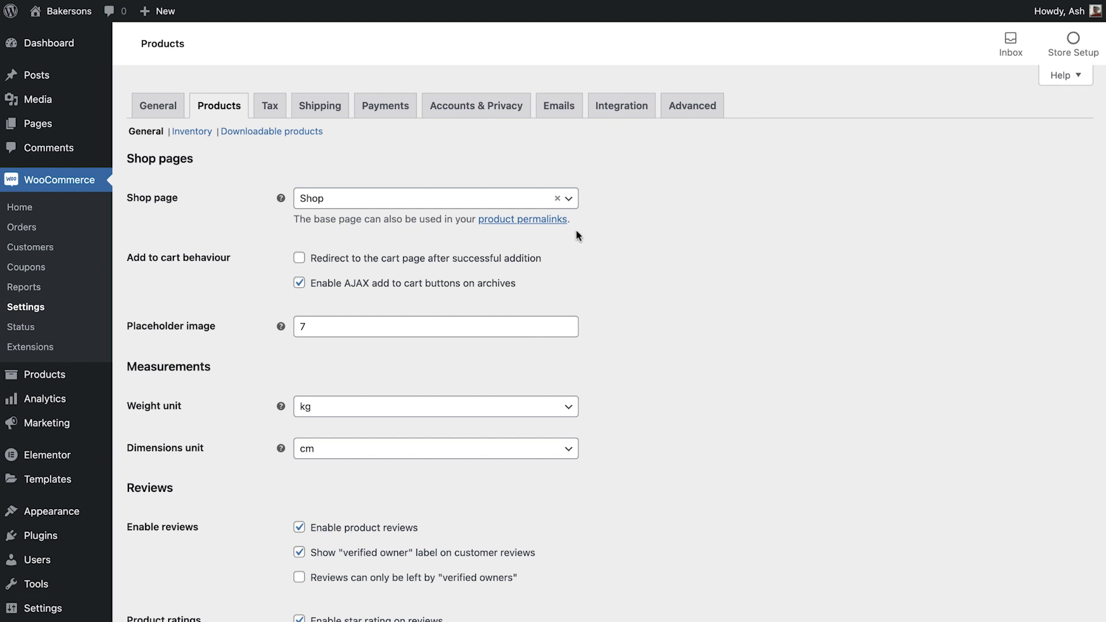
pyautogui.click(519, 263)
pyautogui.click(540, 327)
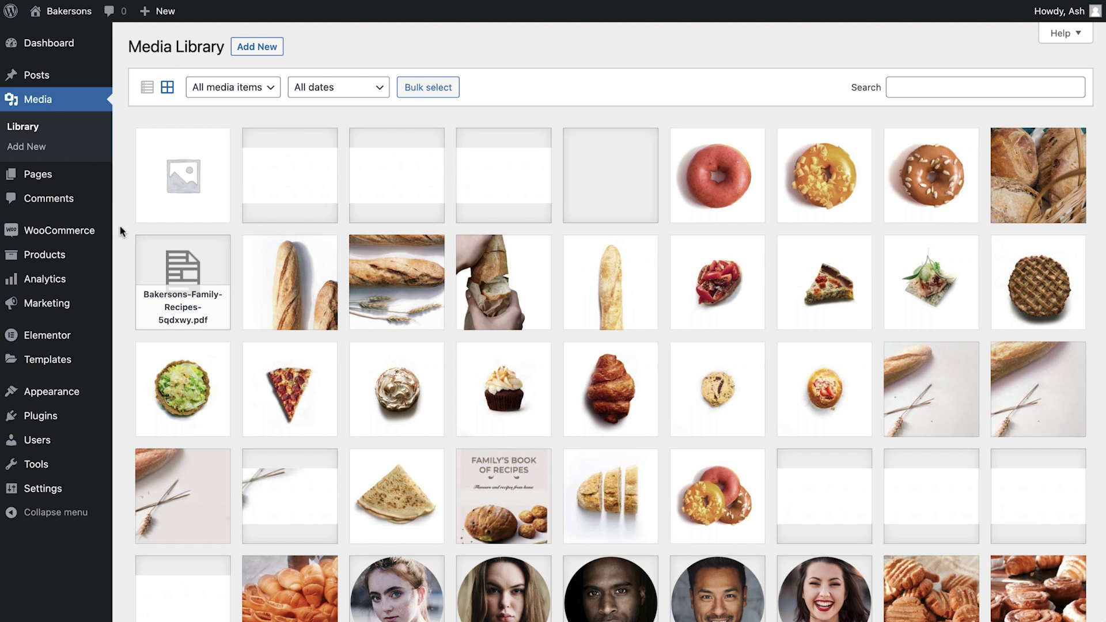
pyautogui.click(181, 167)
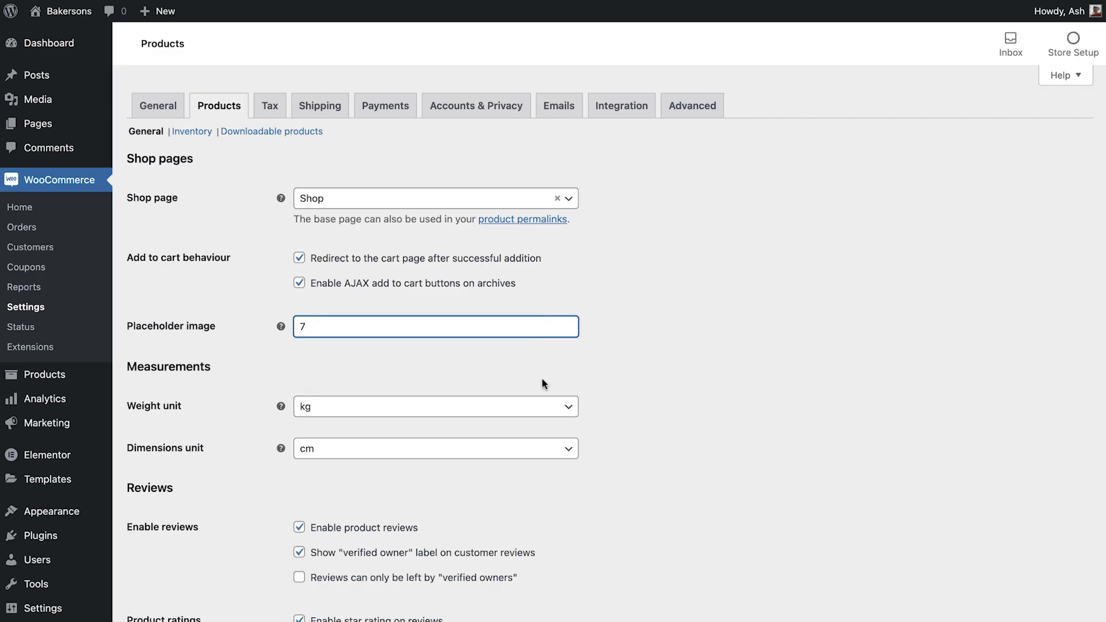
# Step: Keep kg as weight unit and cm as dimensions unit, and save the product settings
pyautogui.click(547, 414)
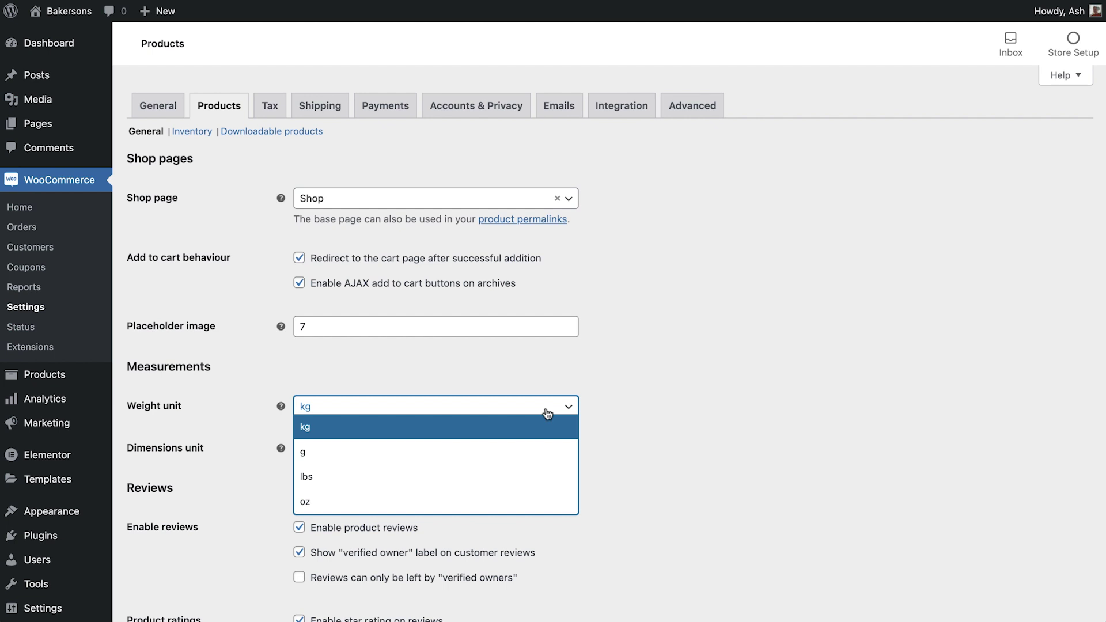
pyautogui.click(547, 414)
pyautogui.click(547, 455)
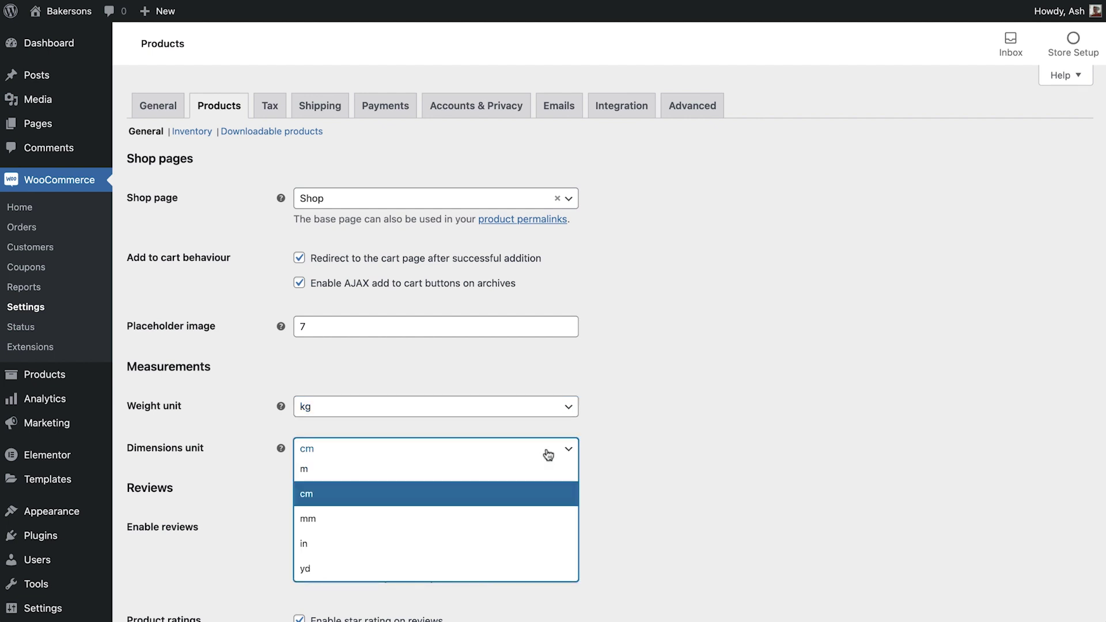
pyautogui.click(547, 454)
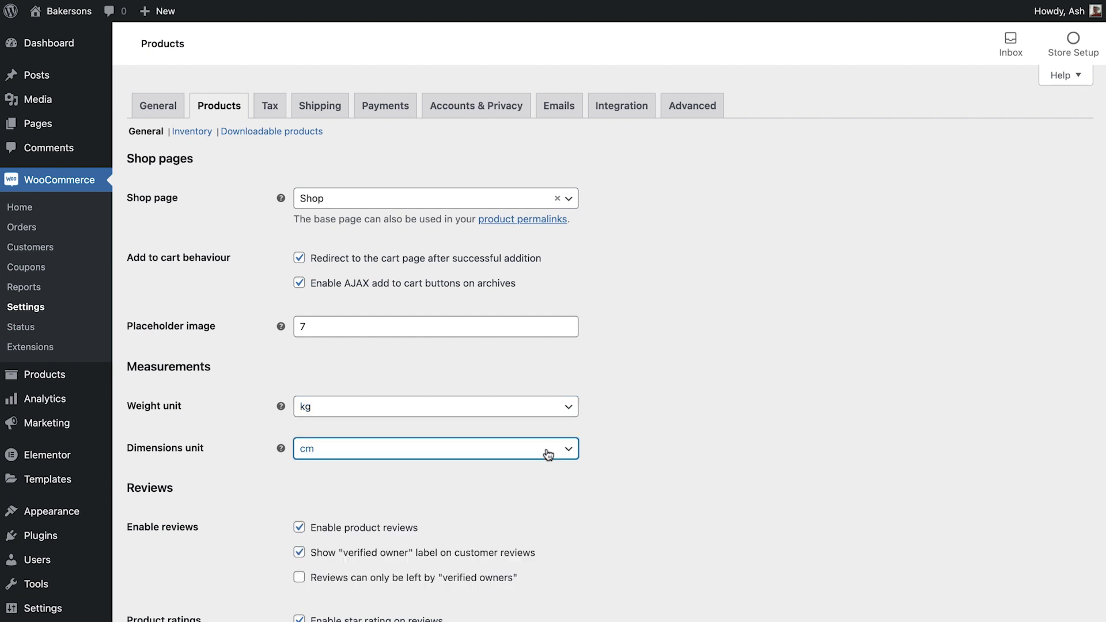
pyautogui.click(565, 487)
pyautogui.scroll(-2, 567, 489)
pyautogui.scroll(-5, 567, 488)
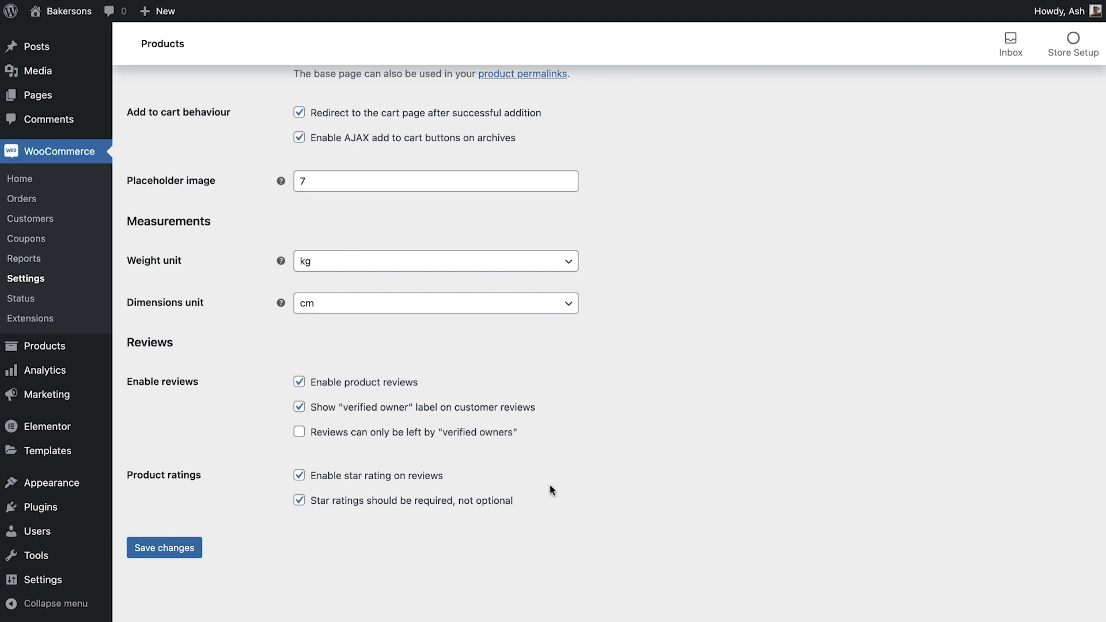
pyautogui.click(164, 548)
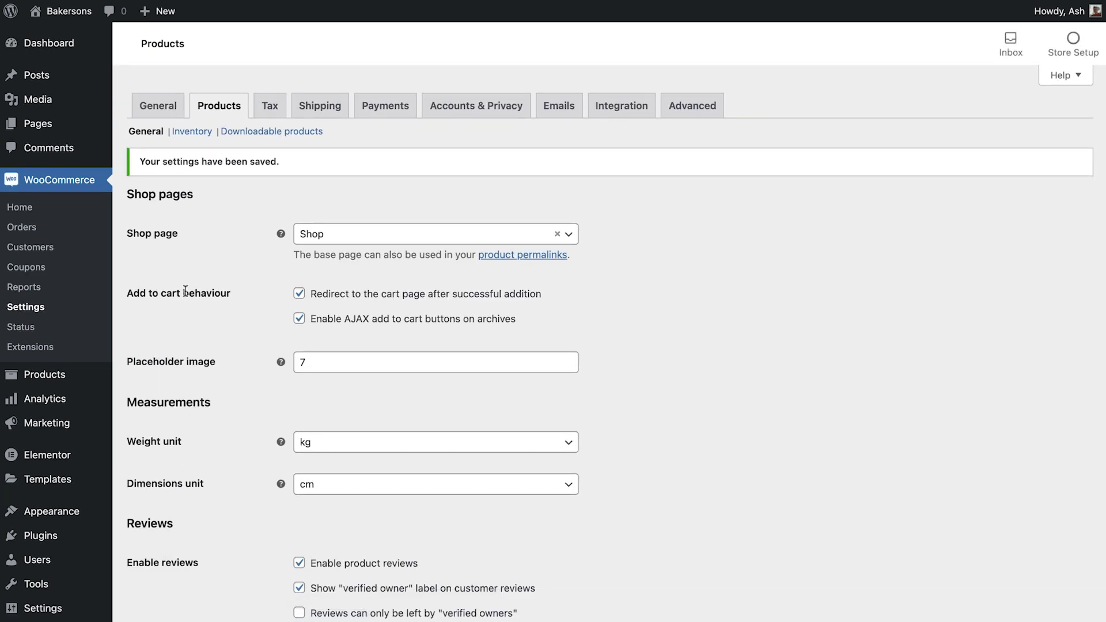
pyautogui.click(190, 139)
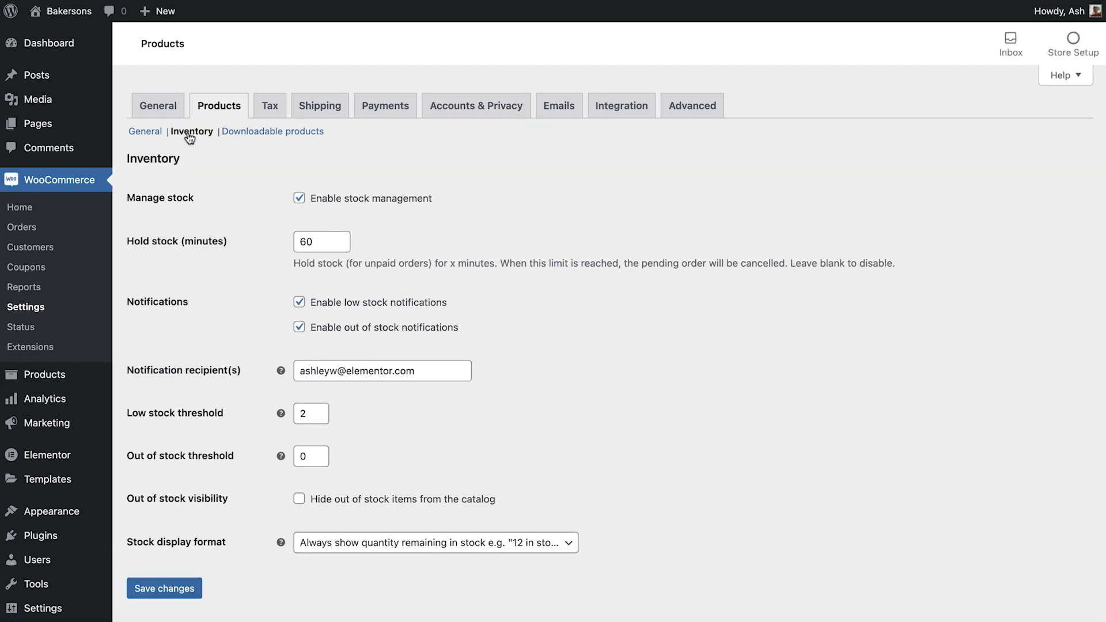
# Step: Keep stock management, the 60-minute stock hold, and low and out-of-stock notifications enabled
pyautogui.click(298, 199)
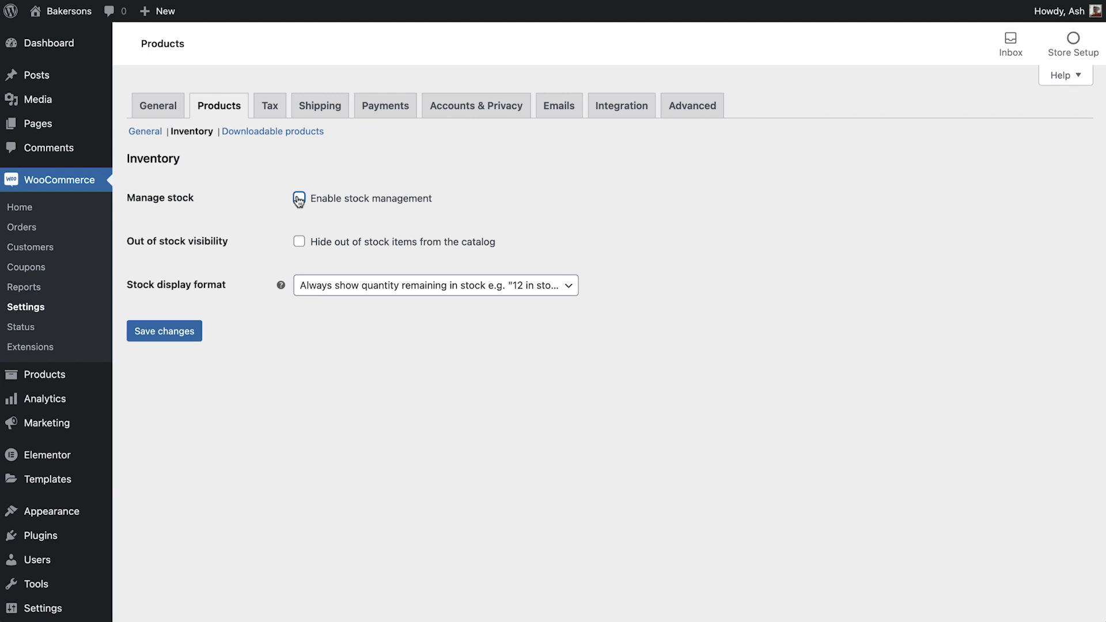
pyautogui.click(299, 199)
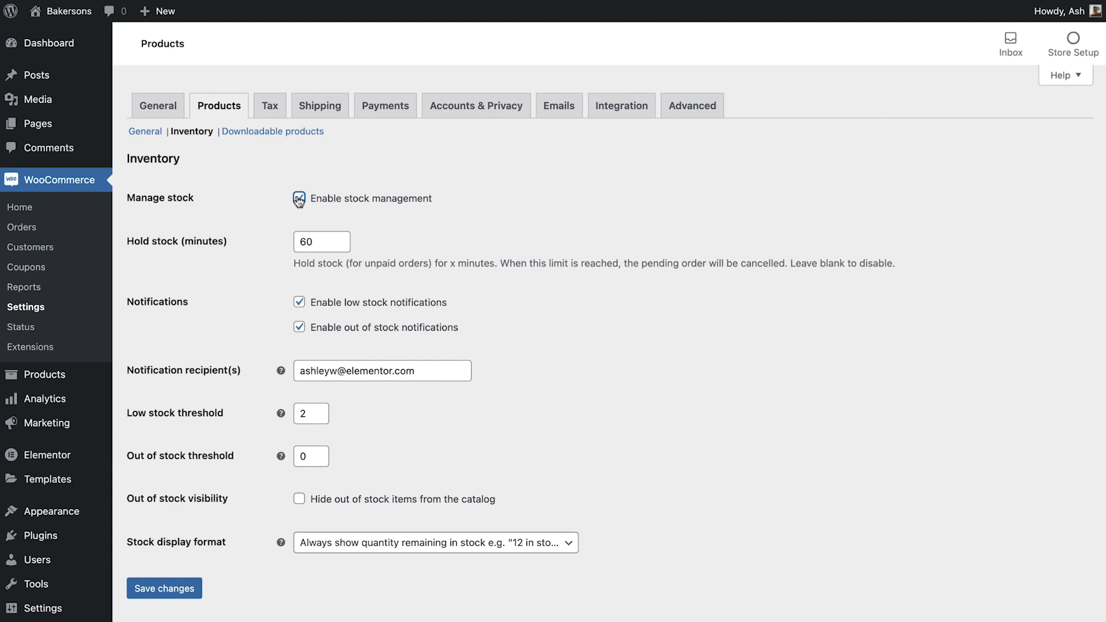
pyautogui.click(318, 241)
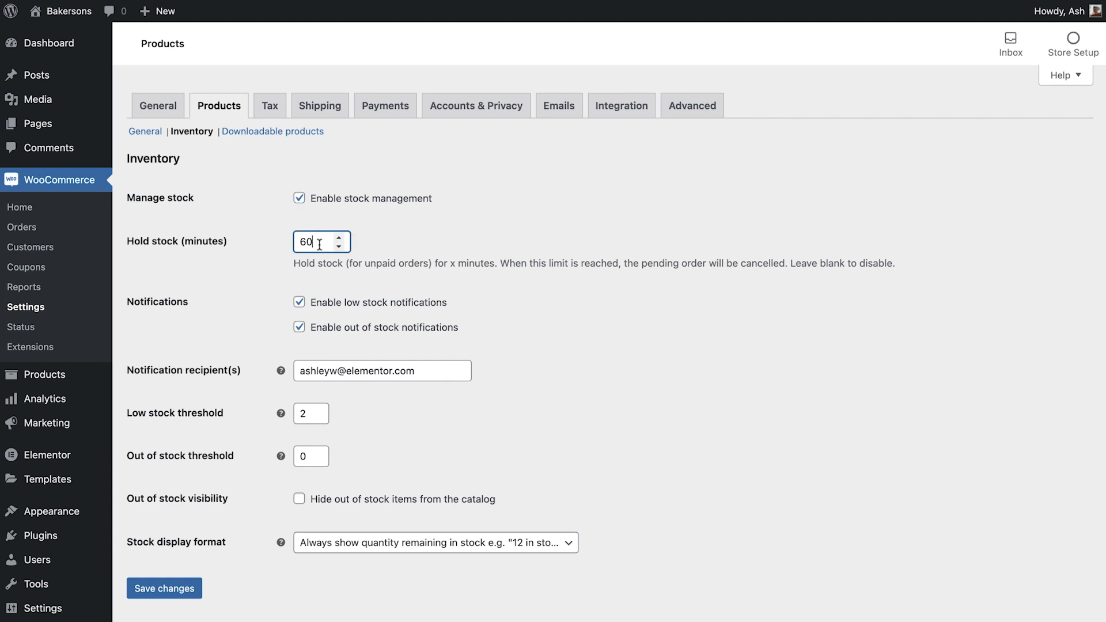
pyautogui.click(376, 306)
pyautogui.click(377, 307)
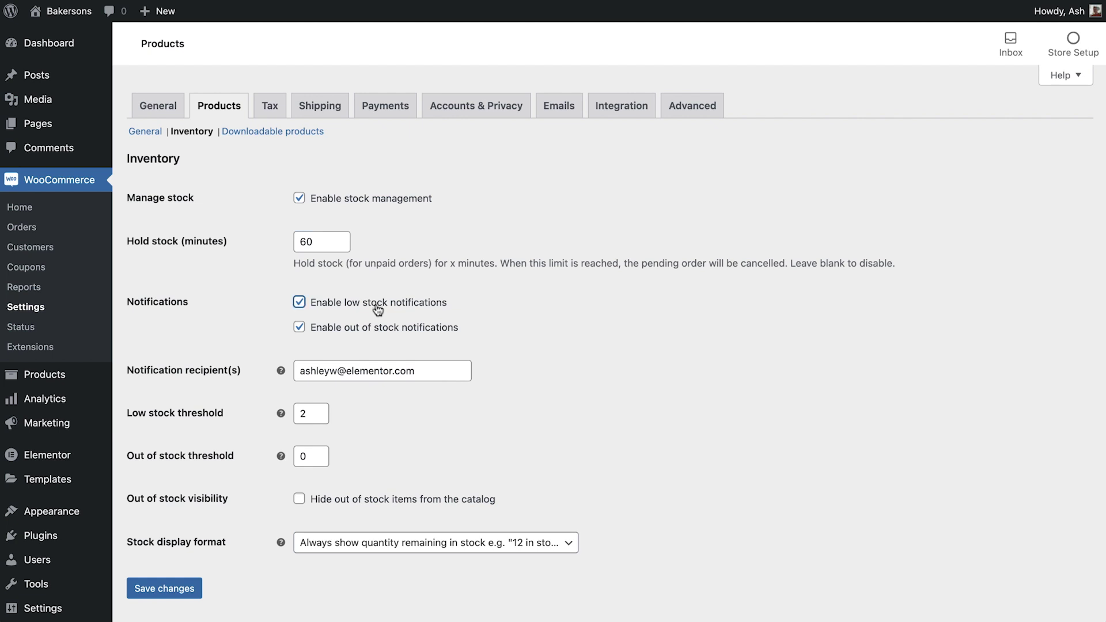
pyautogui.click(387, 333)
pyautogui.click(386, 333)
pyautogui.click(422, 374)
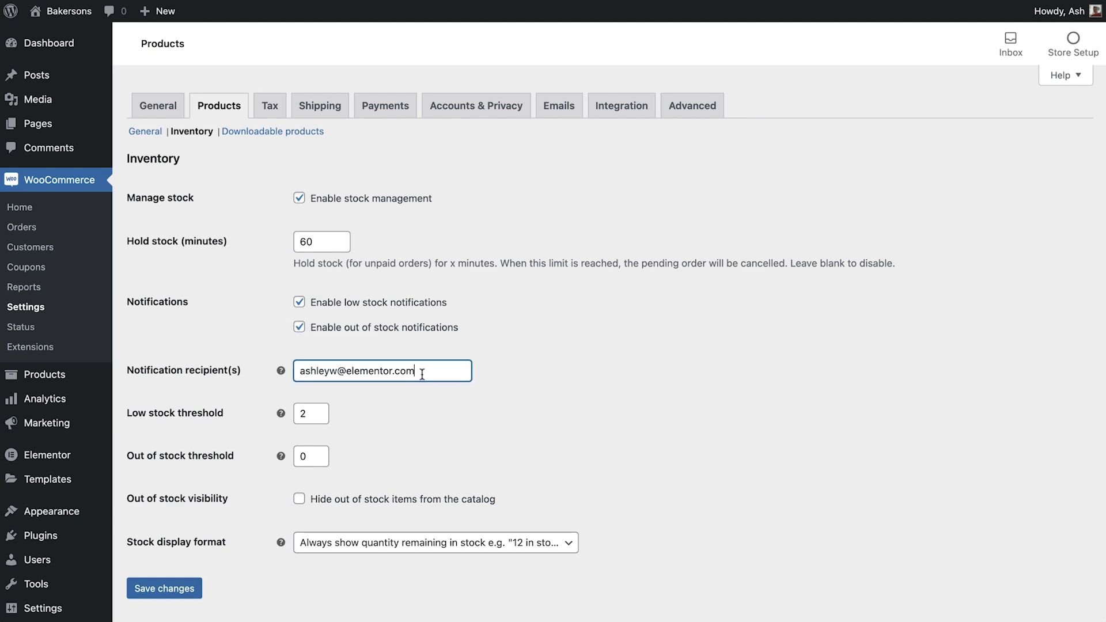
# Step: Use low stock threshold 2, keep out-of-stock items visible, and save the inventory settings
pyautogui.click(306, 413)
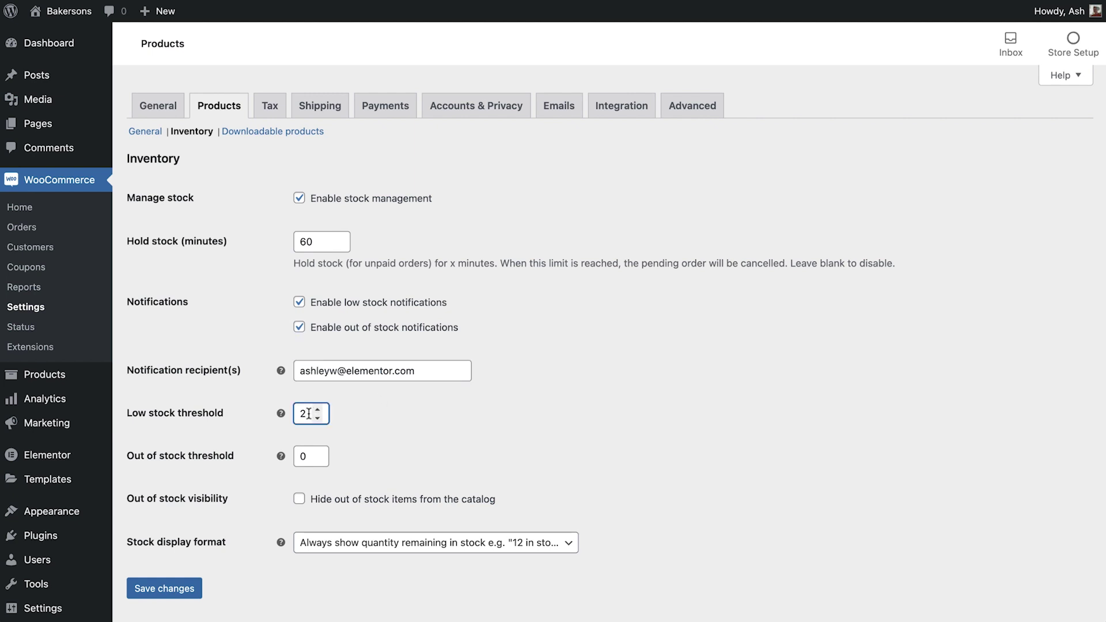
pyautogui.click(307, 456)
pyautogui.click(299, 499)
pyautogui.click(299, 499)
pyautogui.click(382, 544)
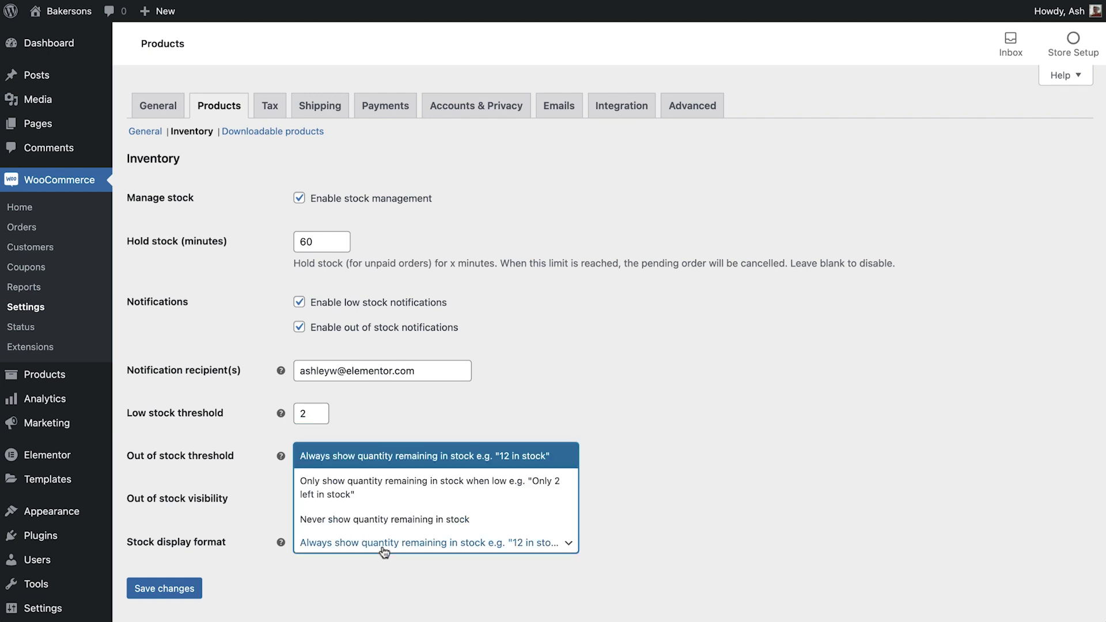
pyautogui.click(382, 548)
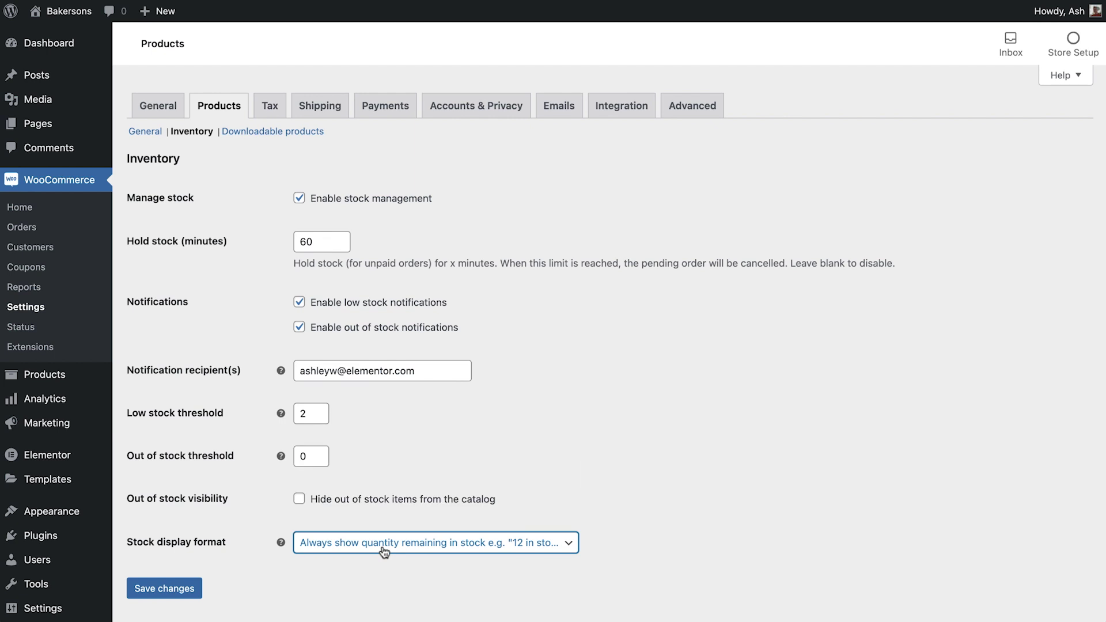
pyautogui.click(179, 589)
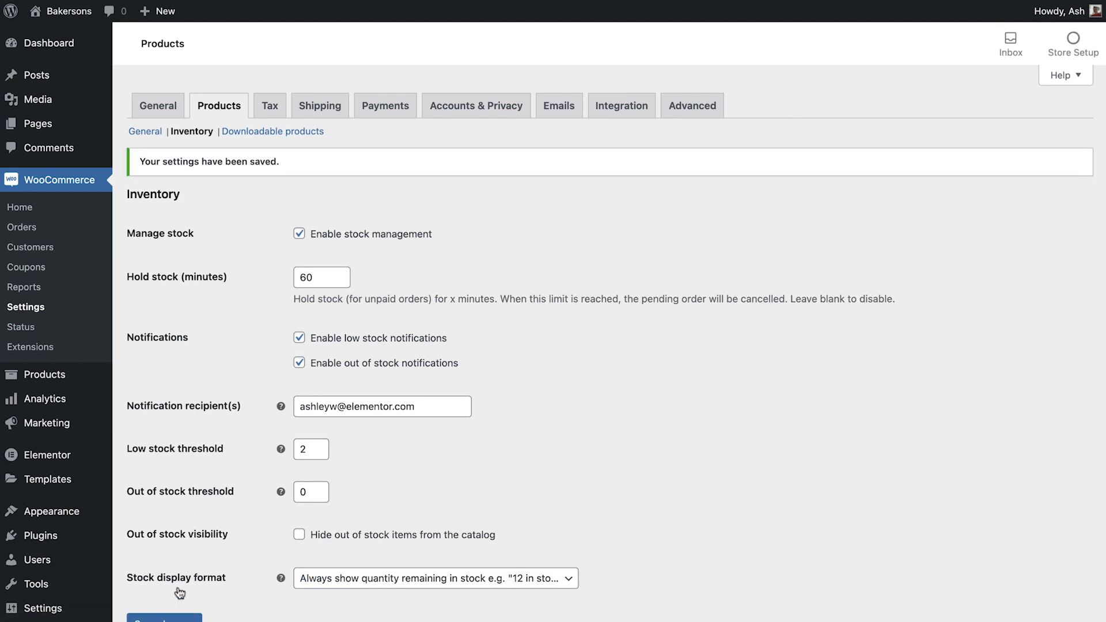
pyautogui.click(268, 134)
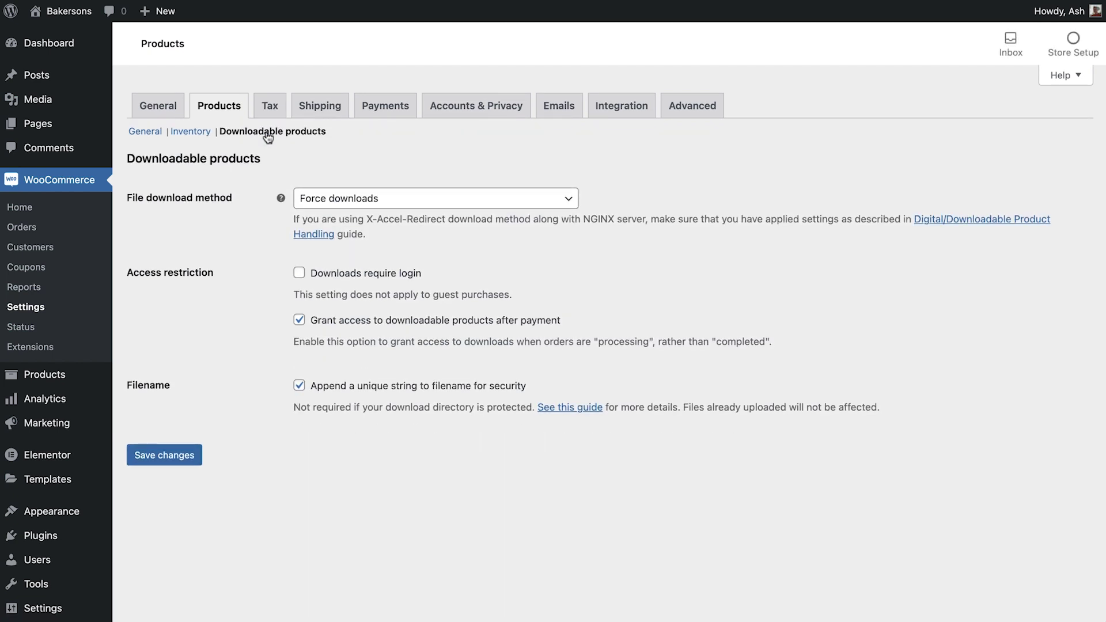
# Step: Keep Force downloads as the download method, make downloads require login, and save
pyautogui.click(439, 203)
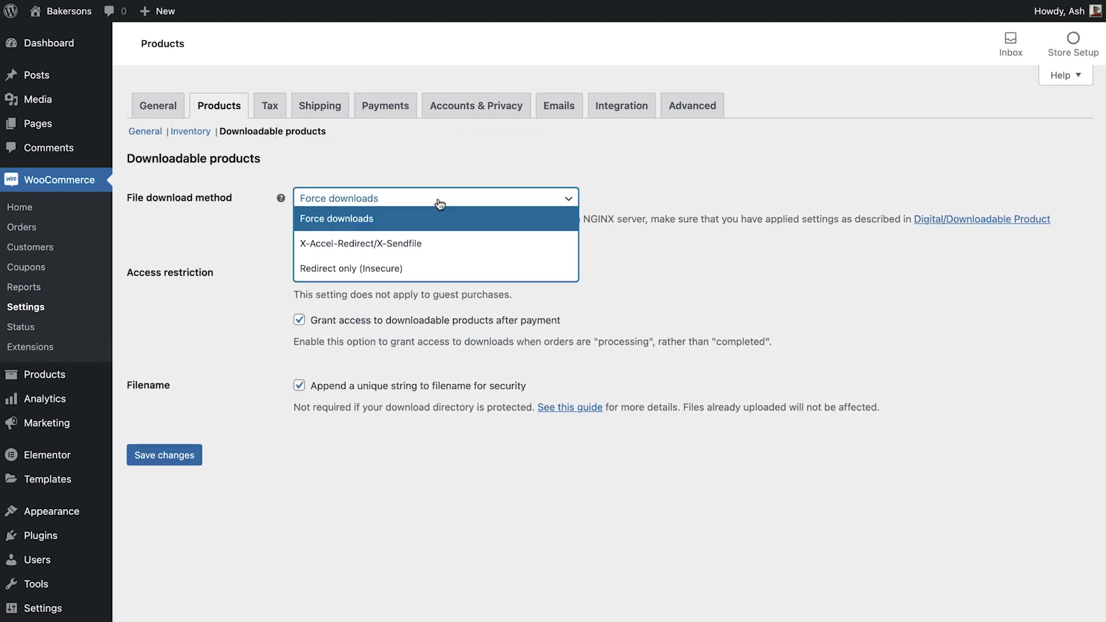
pyautogui.click(440, 203)
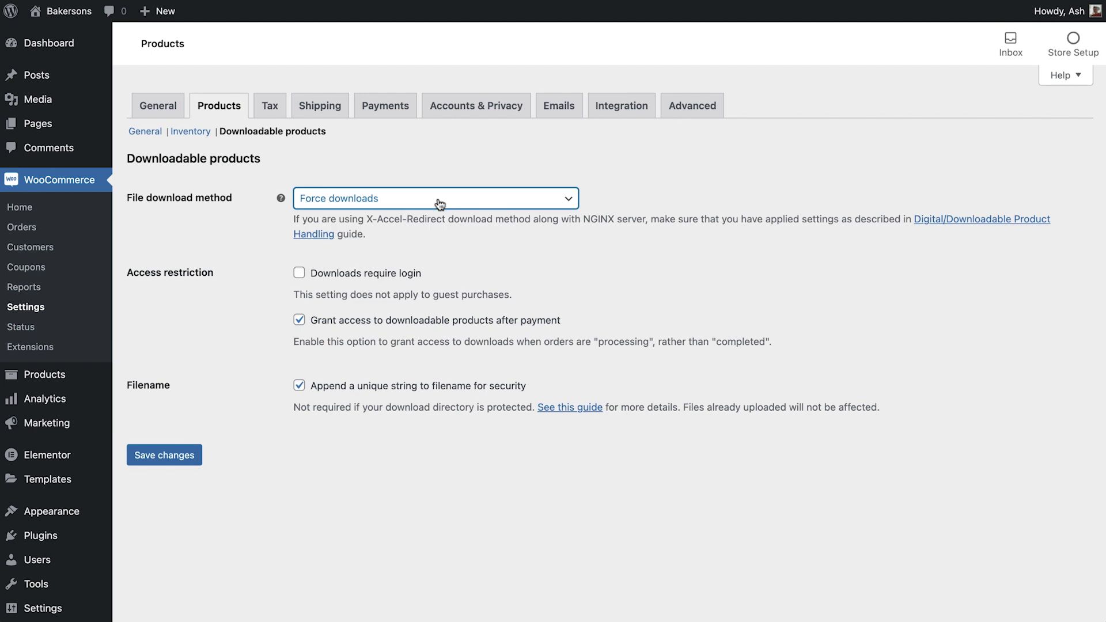
pyautogui.click(352, 278)
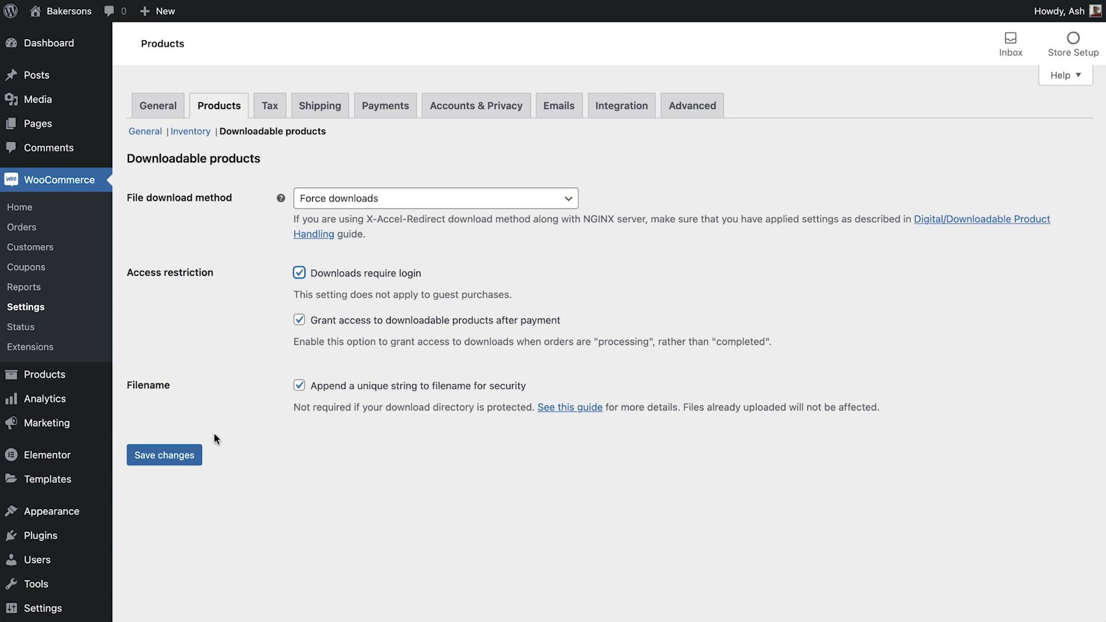
pyautogui.click(172, 458)
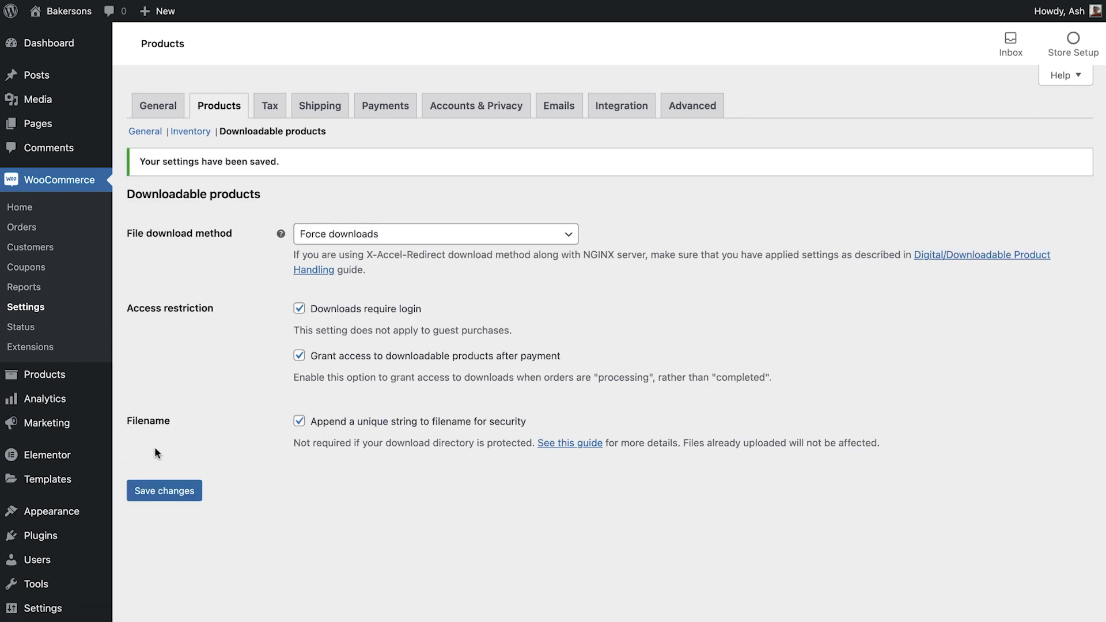
pyautogui.click(258, 110)
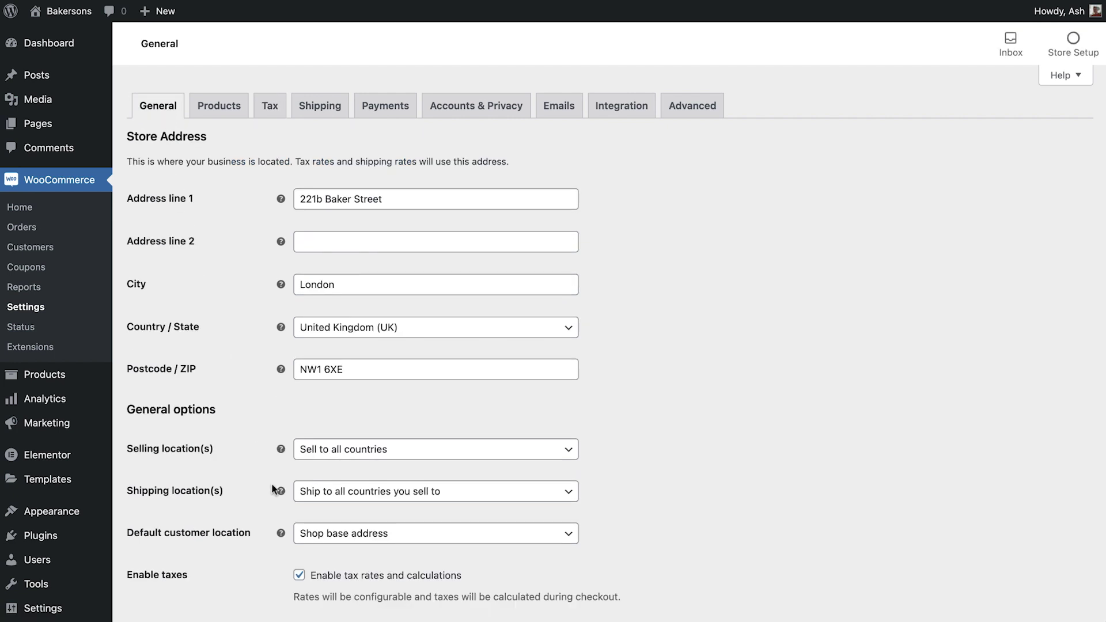
# Step: Keep tax rates enabled and set prices to be entered inclusive of tax on Tax options
pyautogui.click(336, 580)
pyautogui.click(340, 582)
pyautogui.click(269, 107)
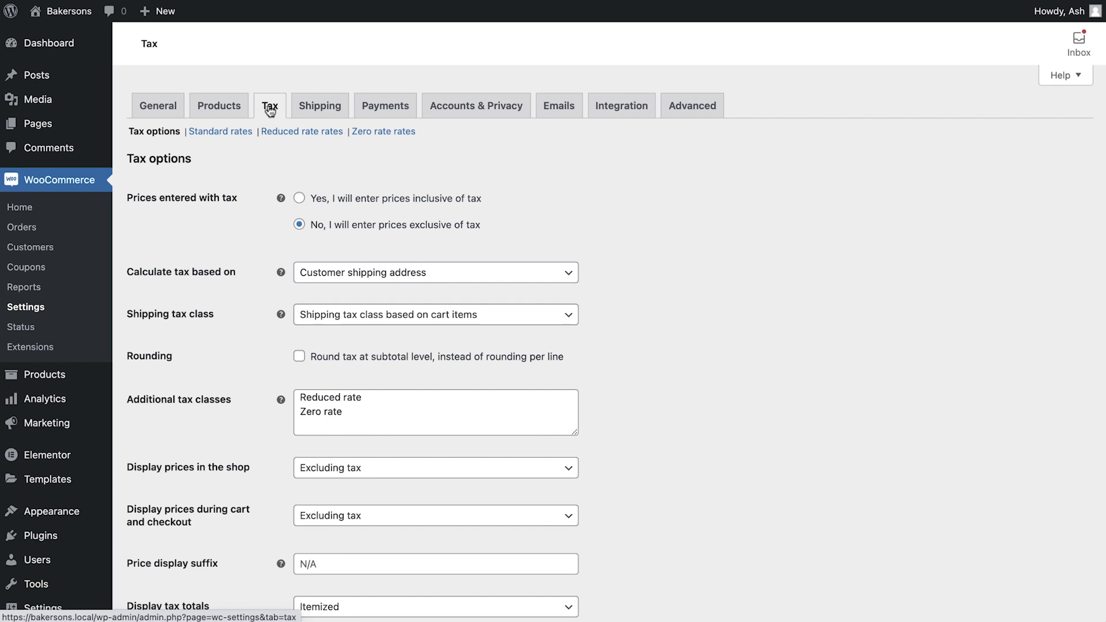
pyautogui.click(360, 206)
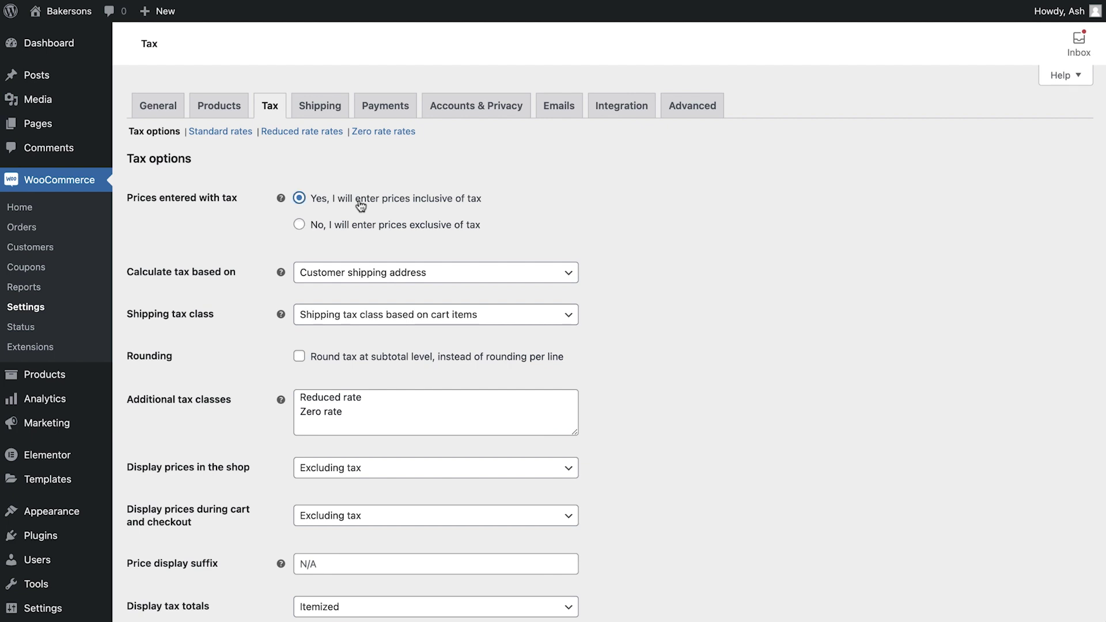
pyautogui.click(407, 281)
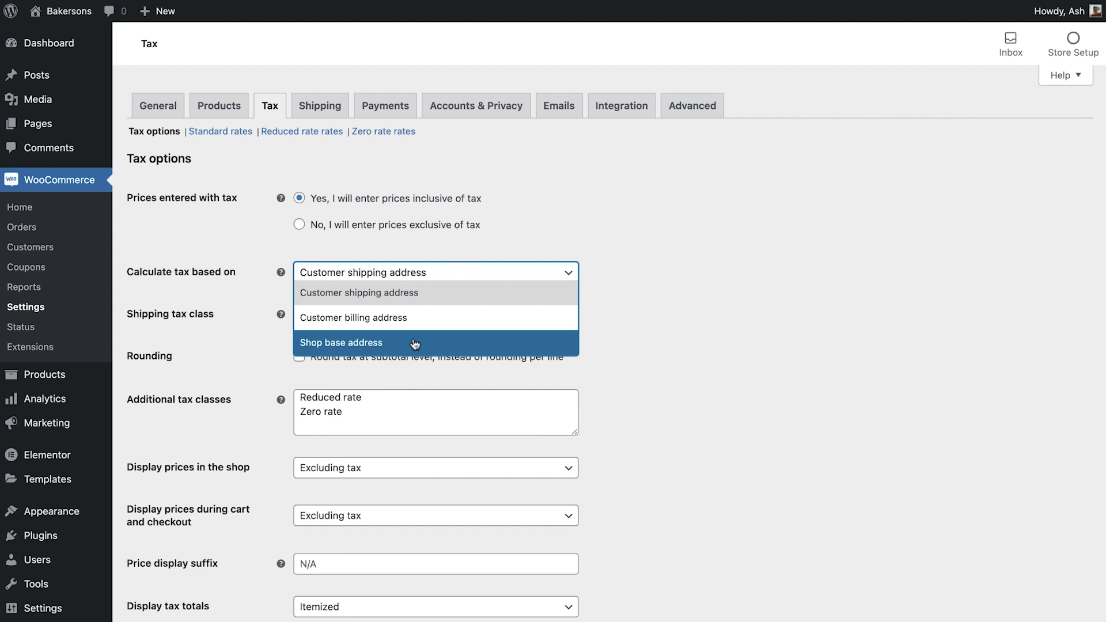
# Step: Base tax on the shop base address, keep shipping tax class from cart items, round at subtotal
pyautogui.click(415, 344)
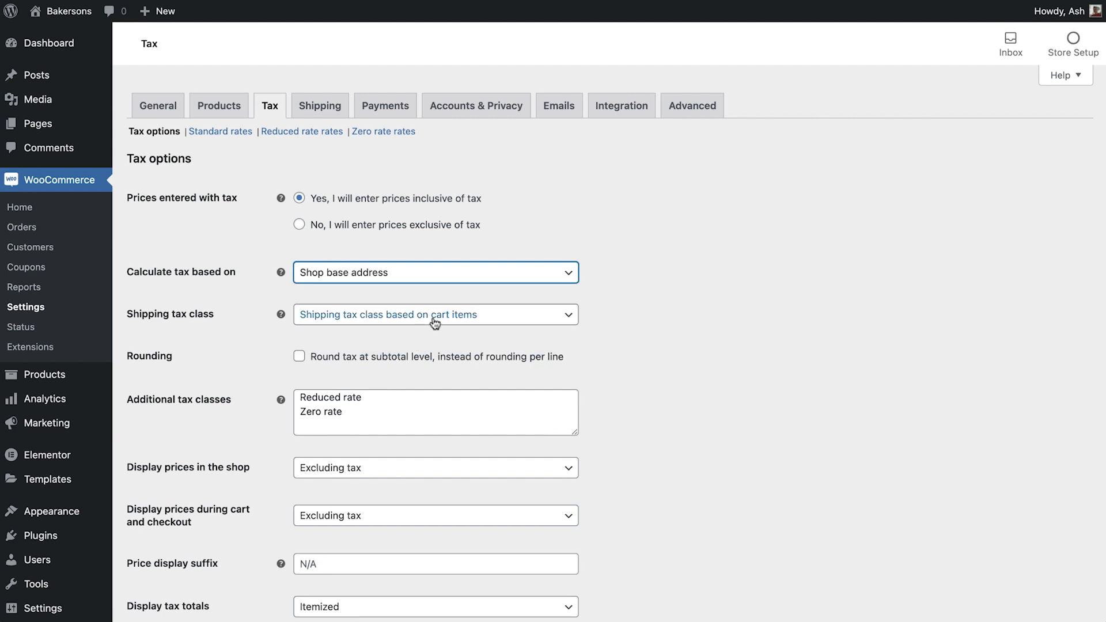
pyautogui.click(432, 320)
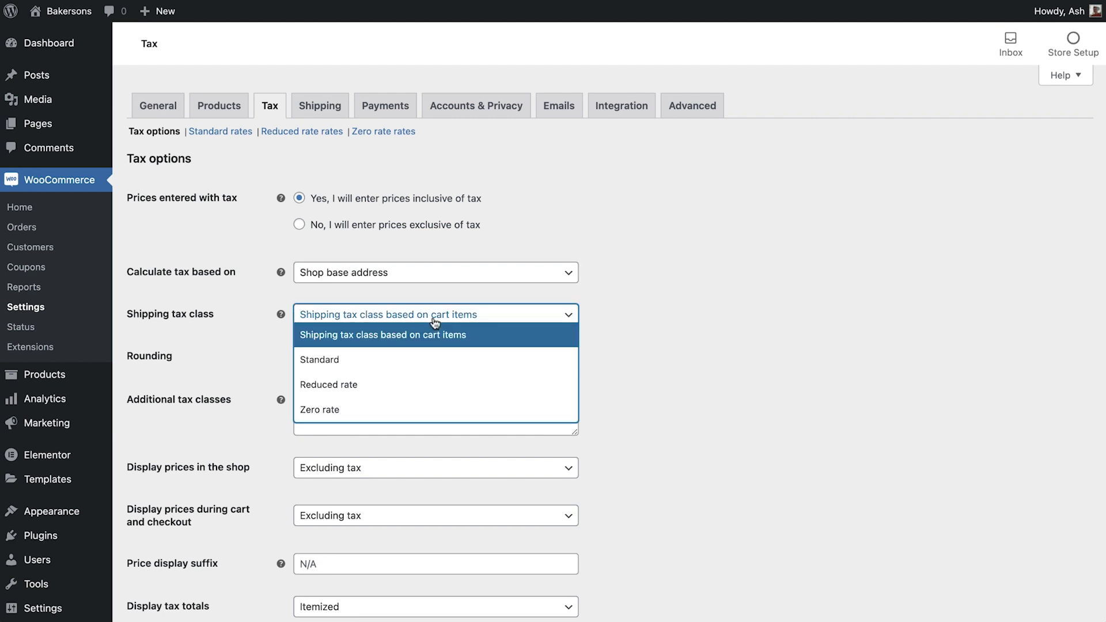
pyautogui.click(410, 343)
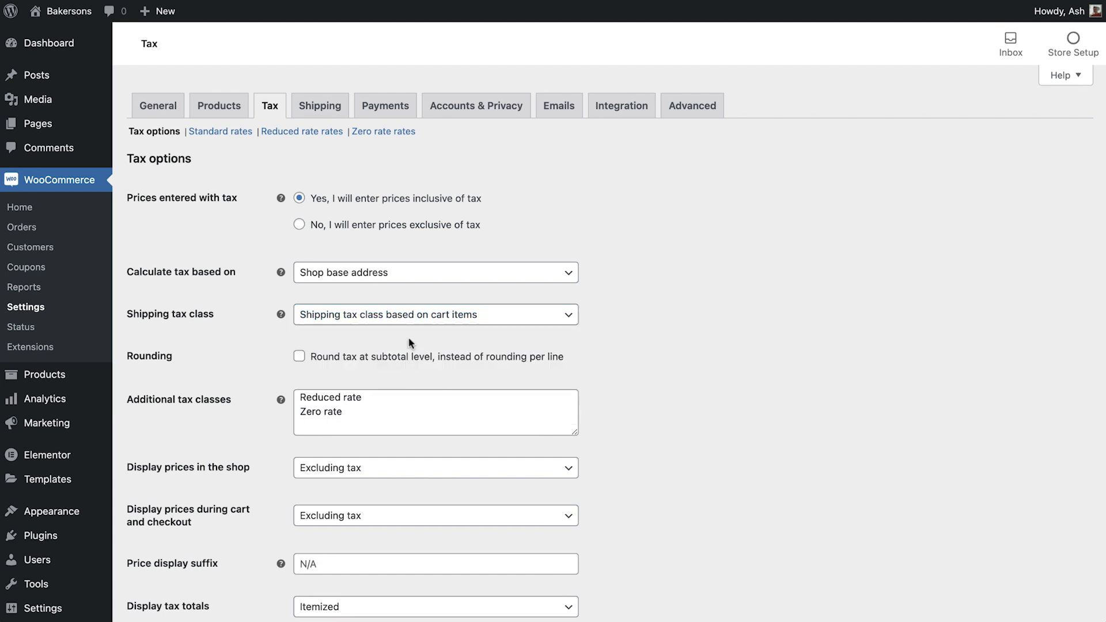
pyautogui.click(346, 361)
# Step: Add an 'Example tax rate name here' additional tax class and save the tax options
pyautogui.click(372, 413)
pyautogui.press('Return')
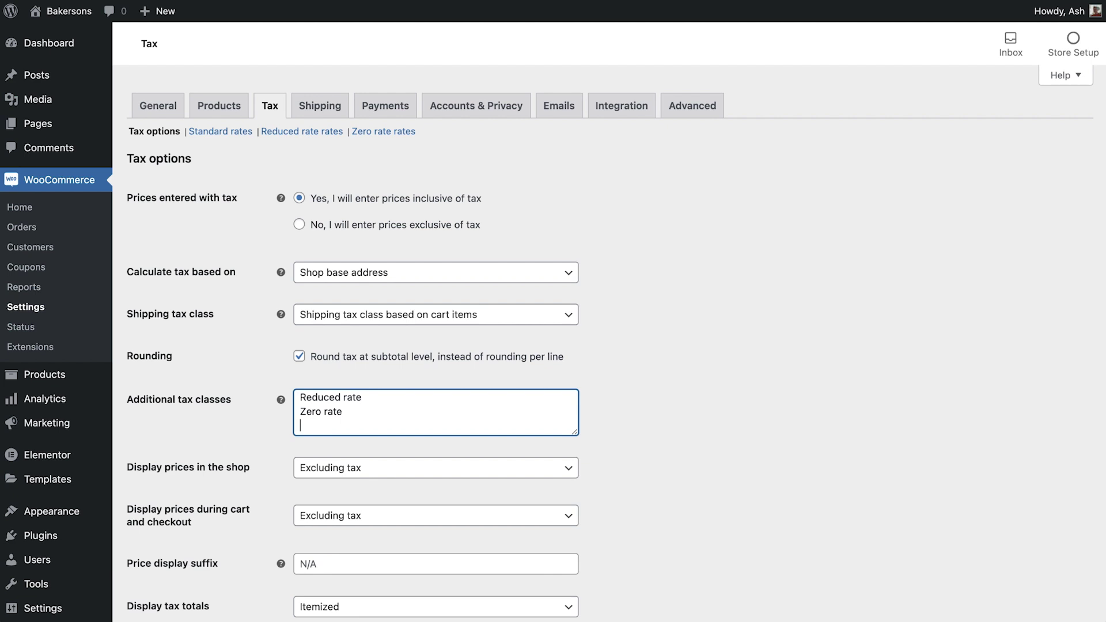
pyautogui.write('Example tax rate name here')
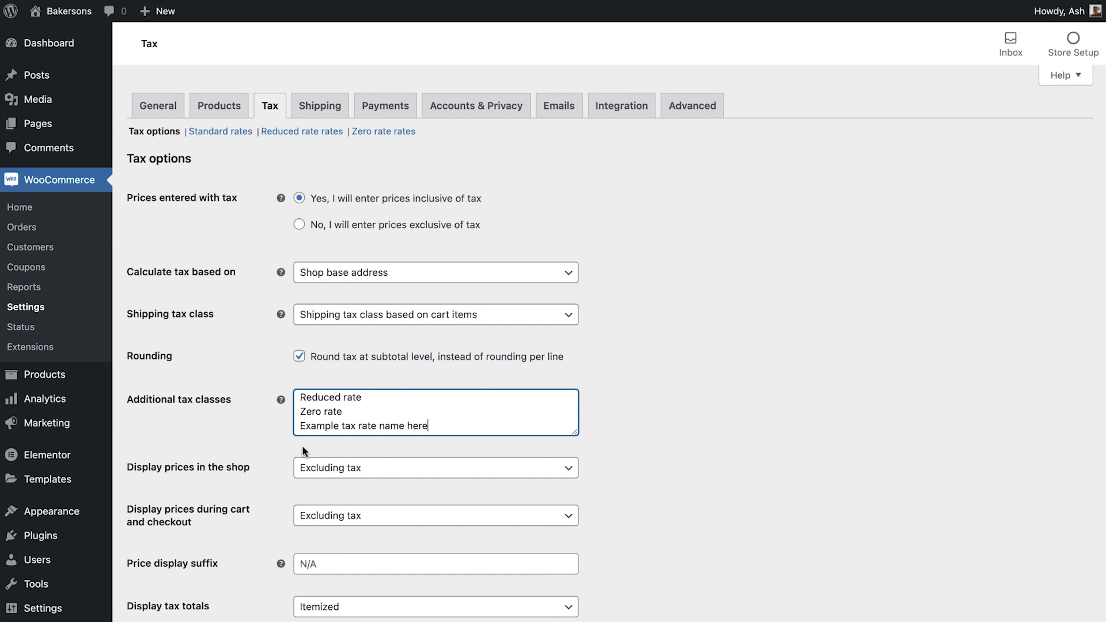
pyautogui.click(274, 455)
pyautogui.scroll(-3, 274, 455)
pyautogui.click(164, 613)
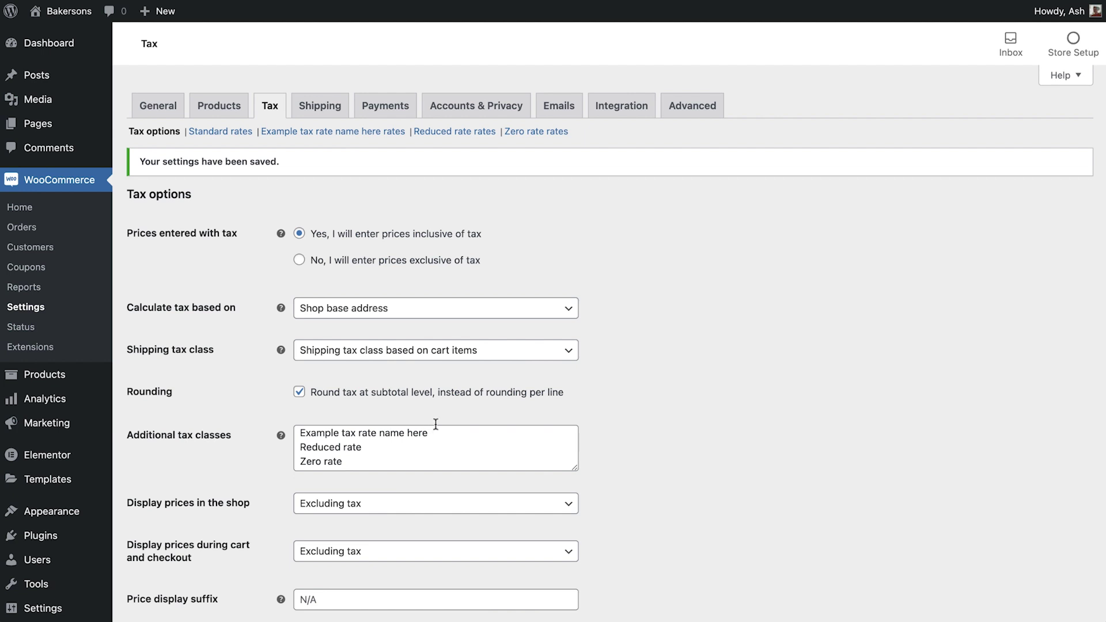
# Step: Delete the example tax class, leaving Reduced rate and Zero rate, and save again
pyautogui.moveTo(449, 433); pyautogui.dragTo(298, 432)
pyautogui.press('BackSpace')
pyautogui.press('Delete')
pyautogui.click(240, 462)
pyautogui.scroll(-5, 240, 463)
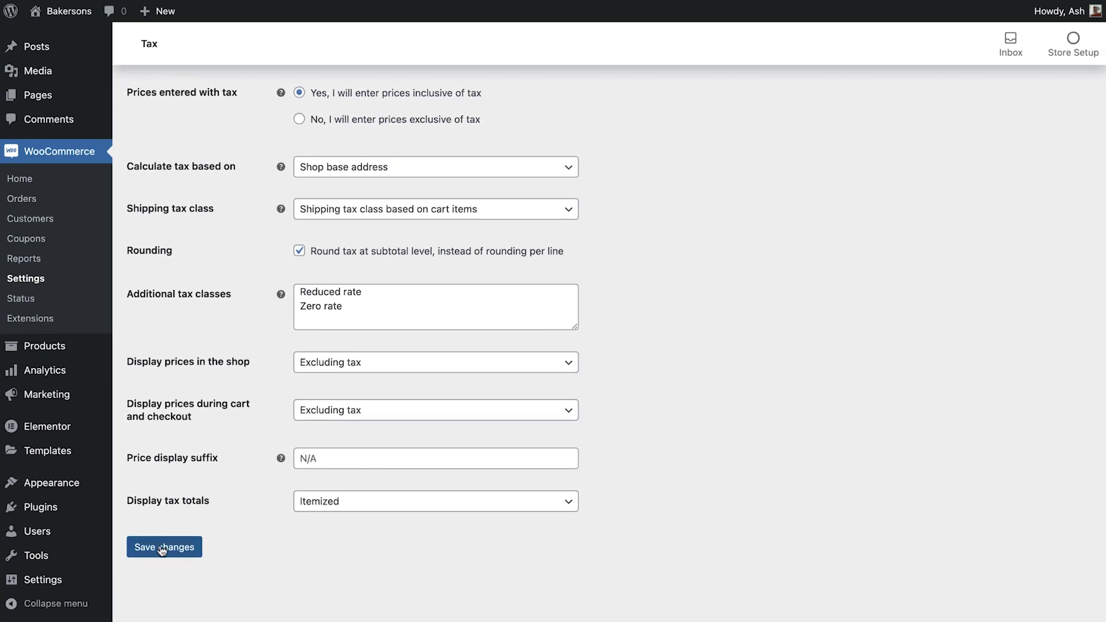
pyautogui.click(163, 548)
# Step: Display prices including tax in the shop and in cart and checkout
pyautogui.scroll(-3, 628, 513)
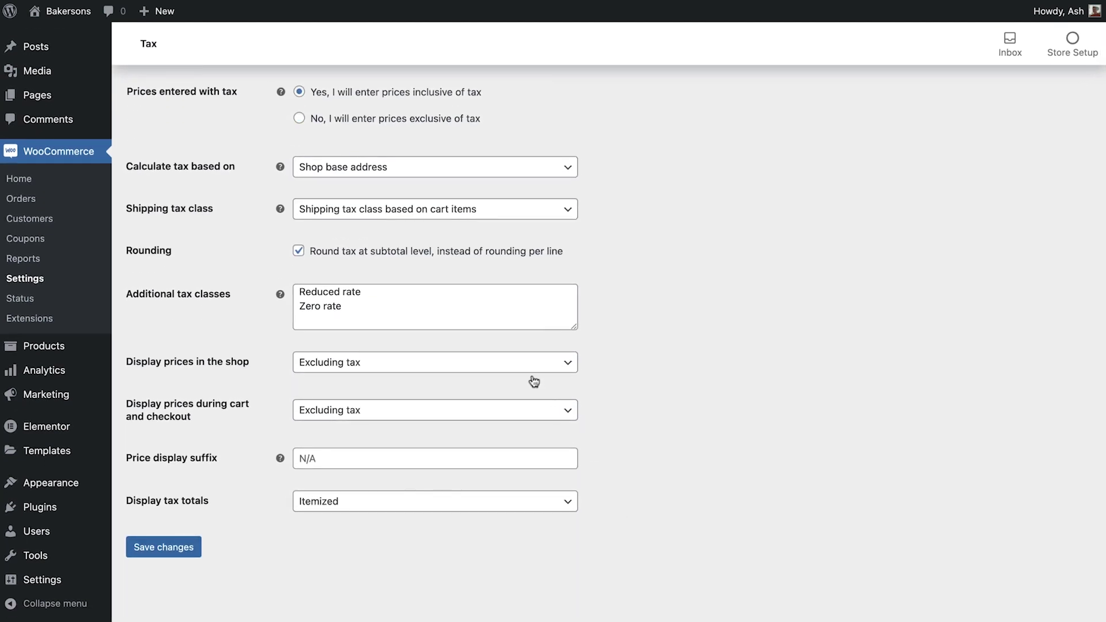
pyautogui.click(512, 368)
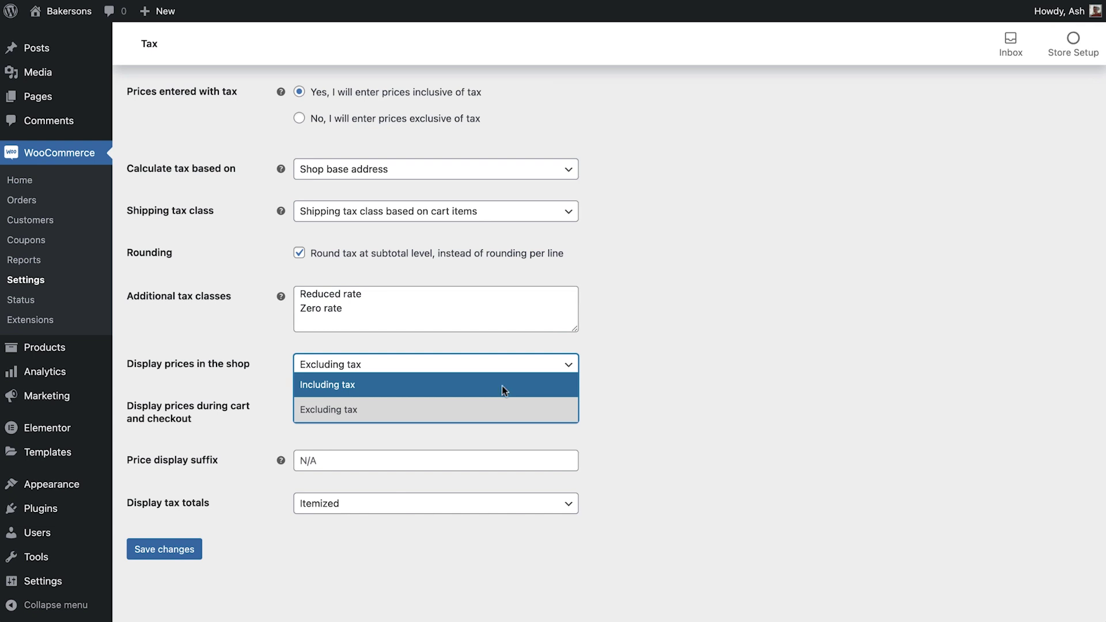
pyautogui.click(504, 391)
pyautogui.click(498, 413)
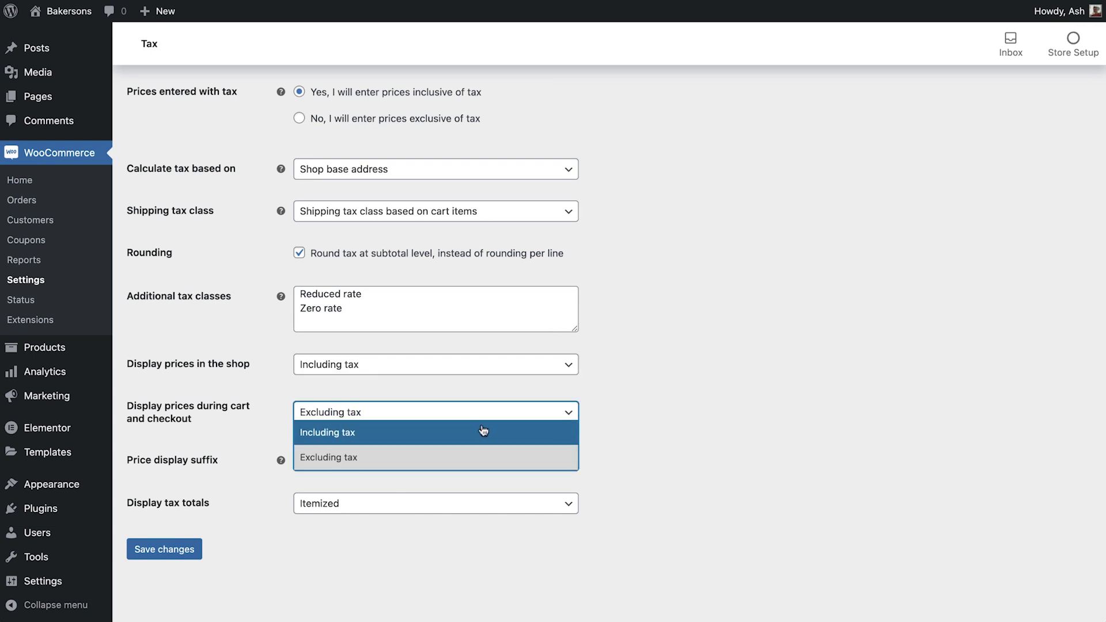
pyautogui.click(481, 433)
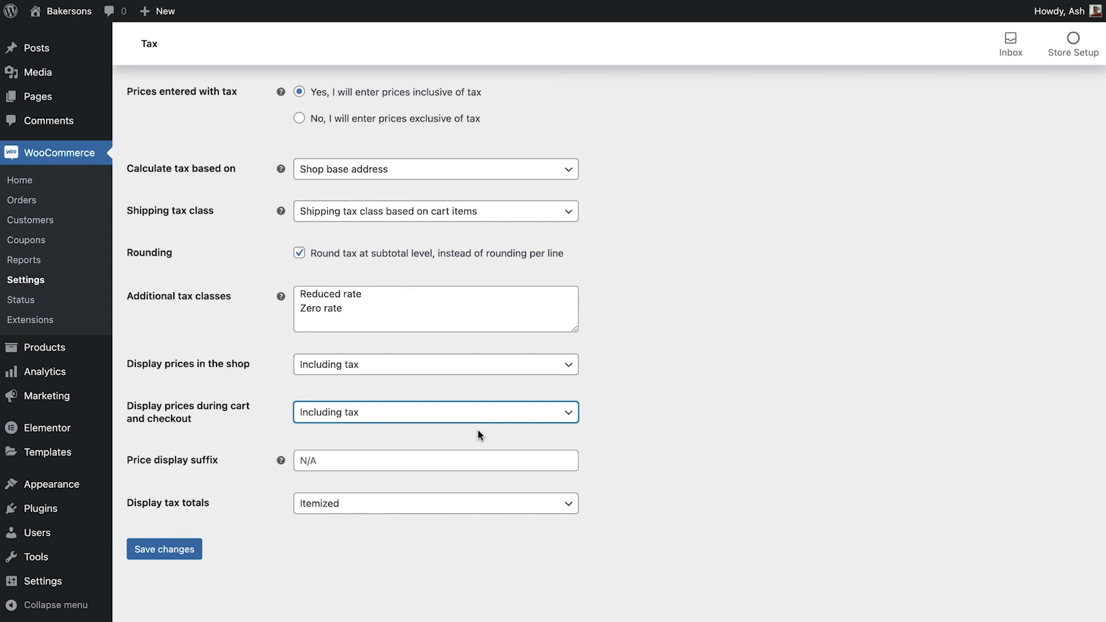
# Step: Leave the price display suffix empty, show tax totals as a single total, and save
pyautogui.click(453, 459)
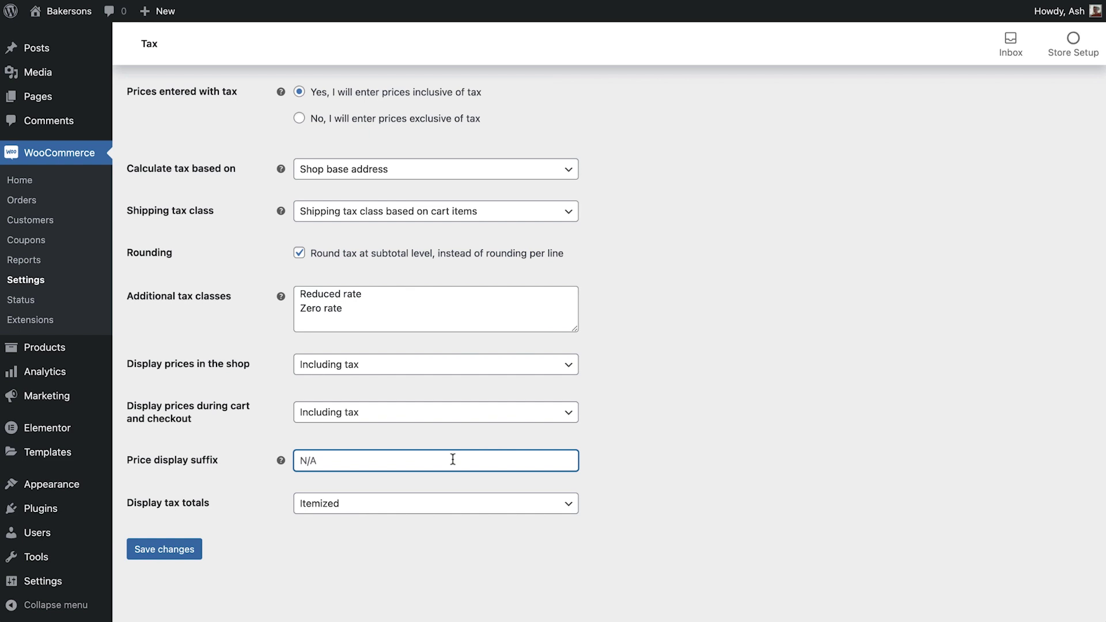
pyautogui.write('Inc VAT')
pyautogui.hotkey('ctrl', 'a')
pyautogui.press('BackSpace')
pyautogui.click(508, 506)
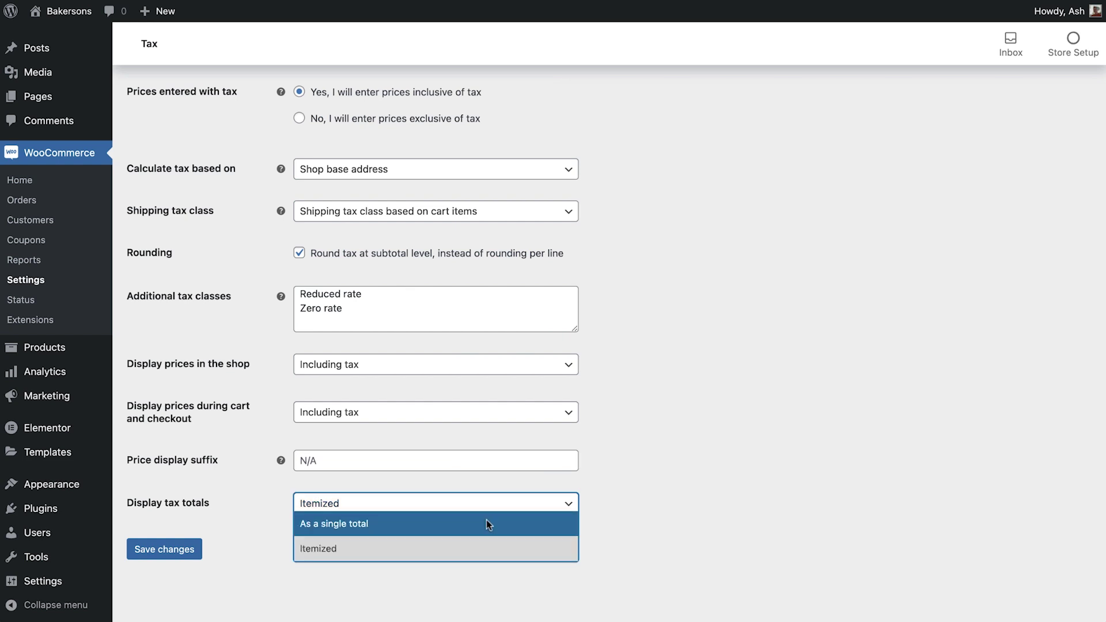
pyautogui.click(486, 522)
pyautogui.click(164, 548)
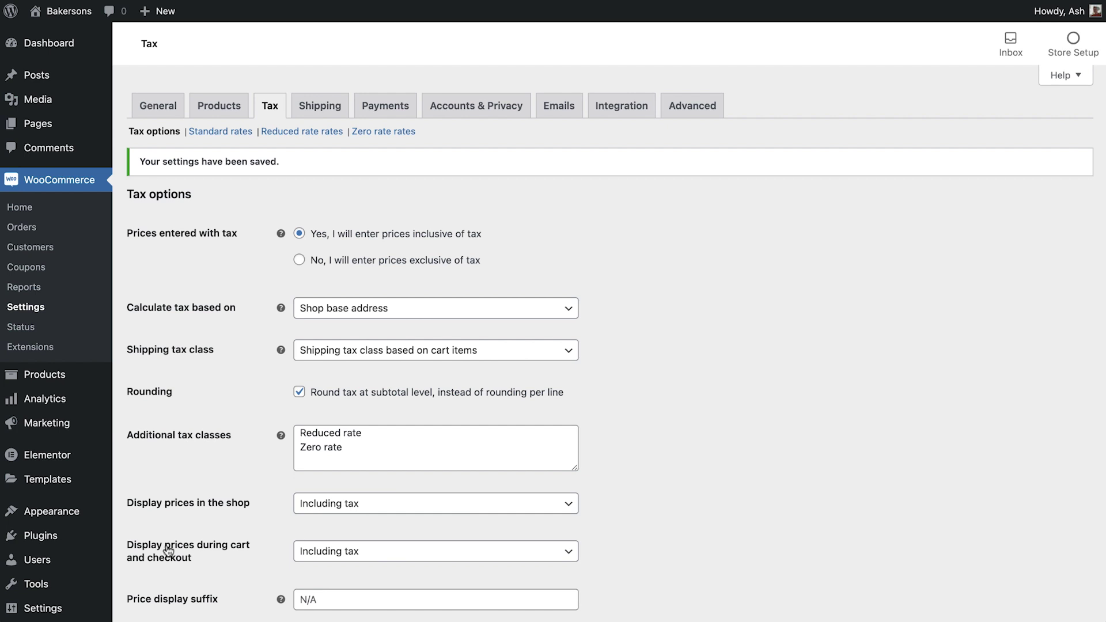
# Step: Insert a standard tax rate row with rate 20 and tax name '20%', then save it
pyautogui.click(212, 133)
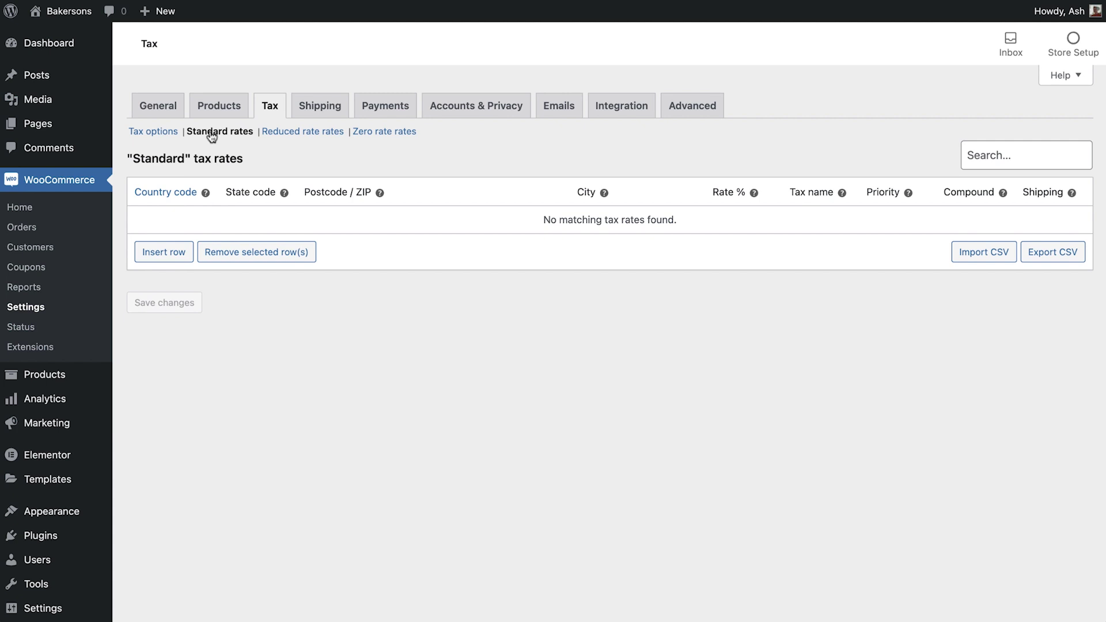
pyautogui.click(170, 254)
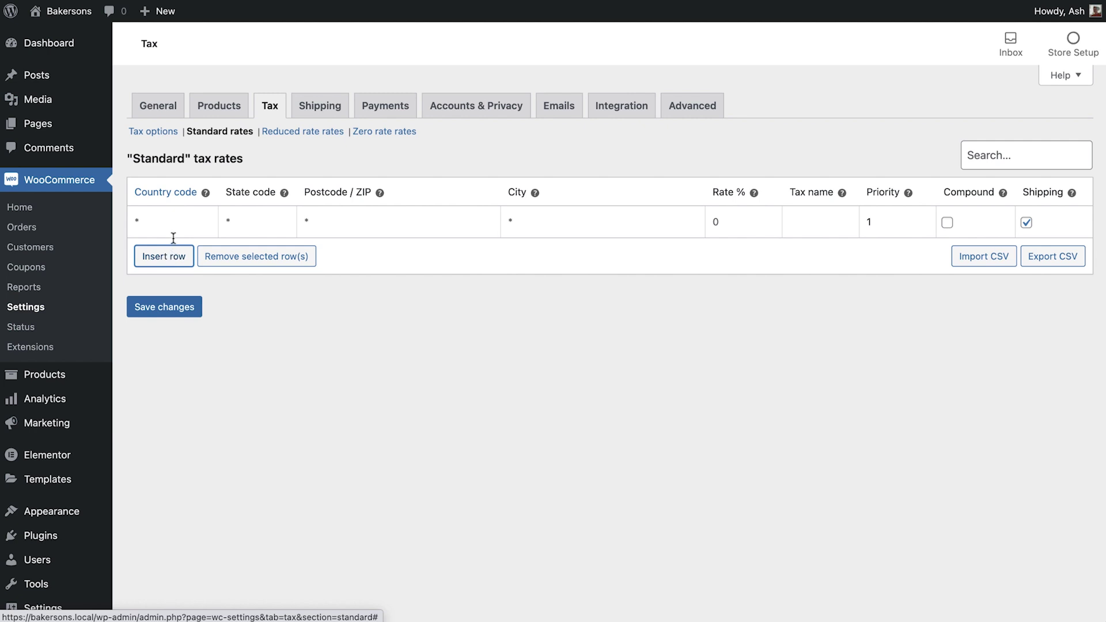
pyautogui.click(183, 222)
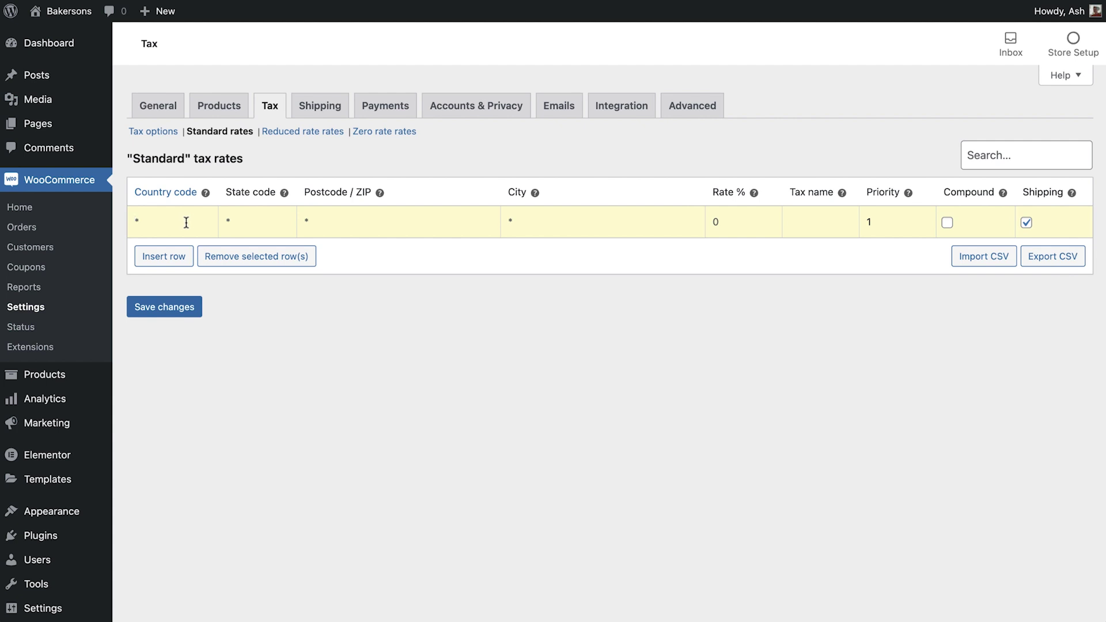
pyautogui.click(249, 223)
pyautogui.click(546, 220)
pyautogui.click(728, 220)
pyautogui.write('20')
pyautogui.write('20')
pyautogui.write('%')
pyautogui.click(887, 221)
pyautogui.click(164, 308)
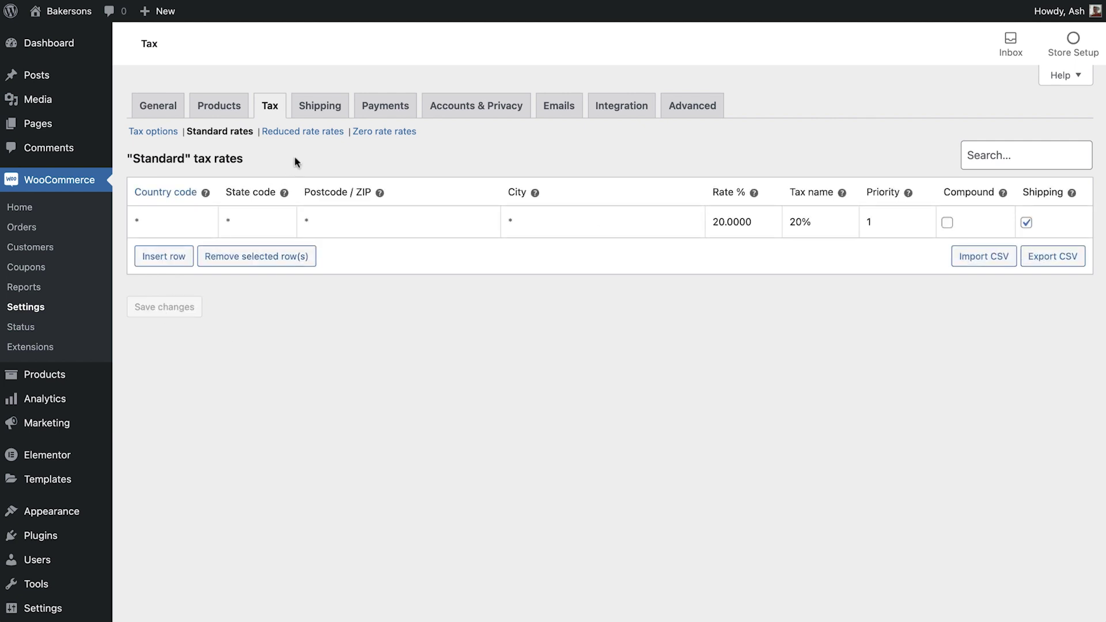
# Step: Insert a reduced rate row with rate 5 and name '5%', and save it
pyautogui.click(313, 134)
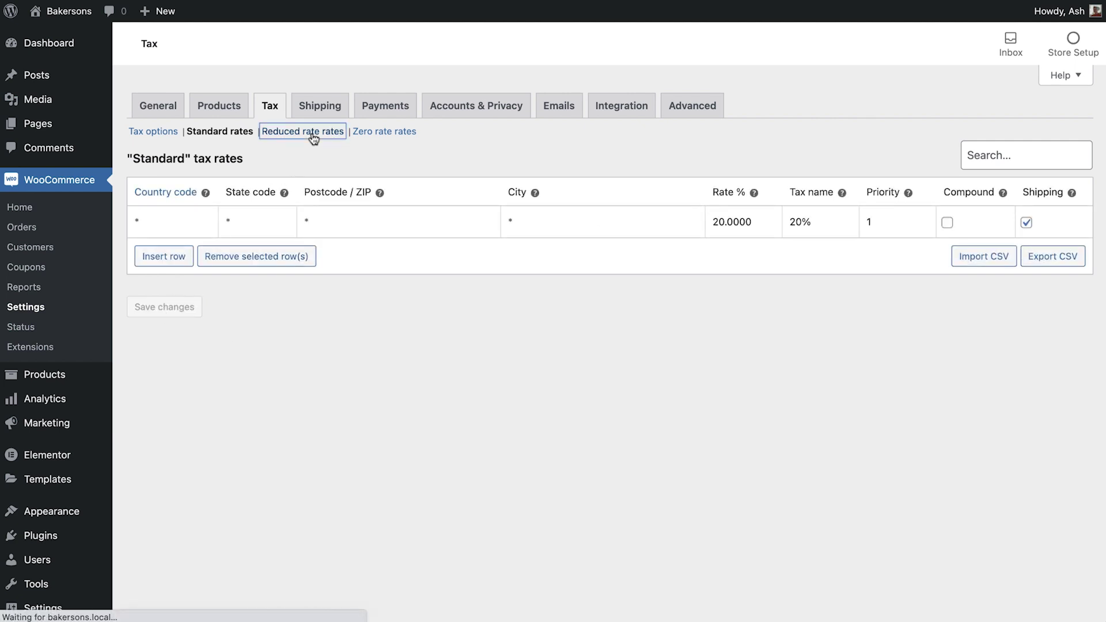
pyautogui.click(171, 253)
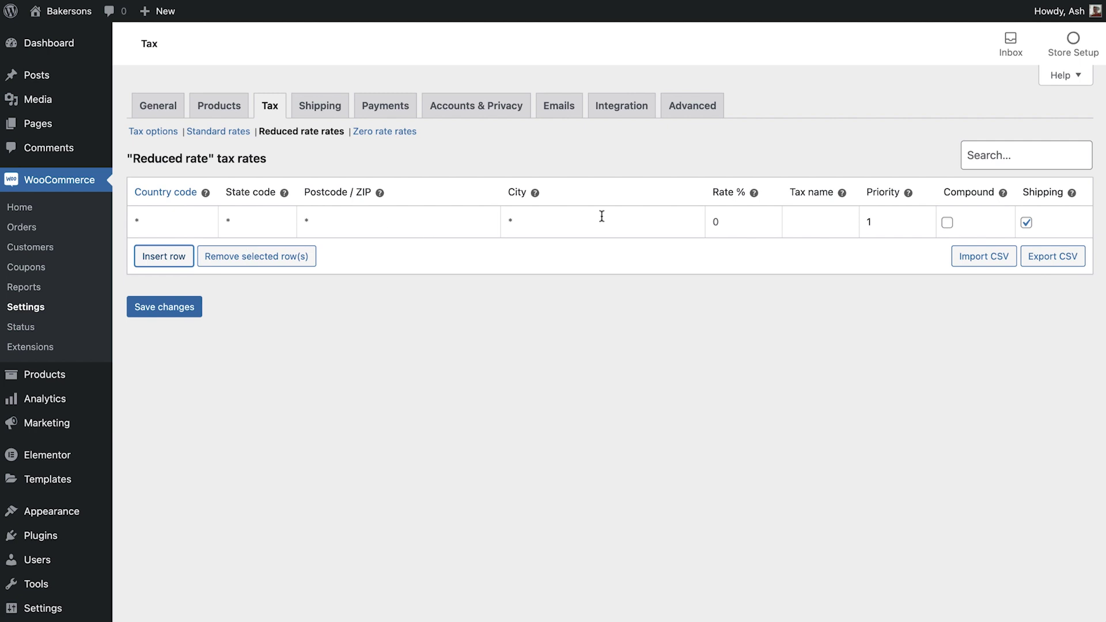
pyautogui.click(757, 224)
pyautogui.write('5')
pyautogui.click(805, 224)
pyautogui.write('5%')
pyautogui.click(188, 311)
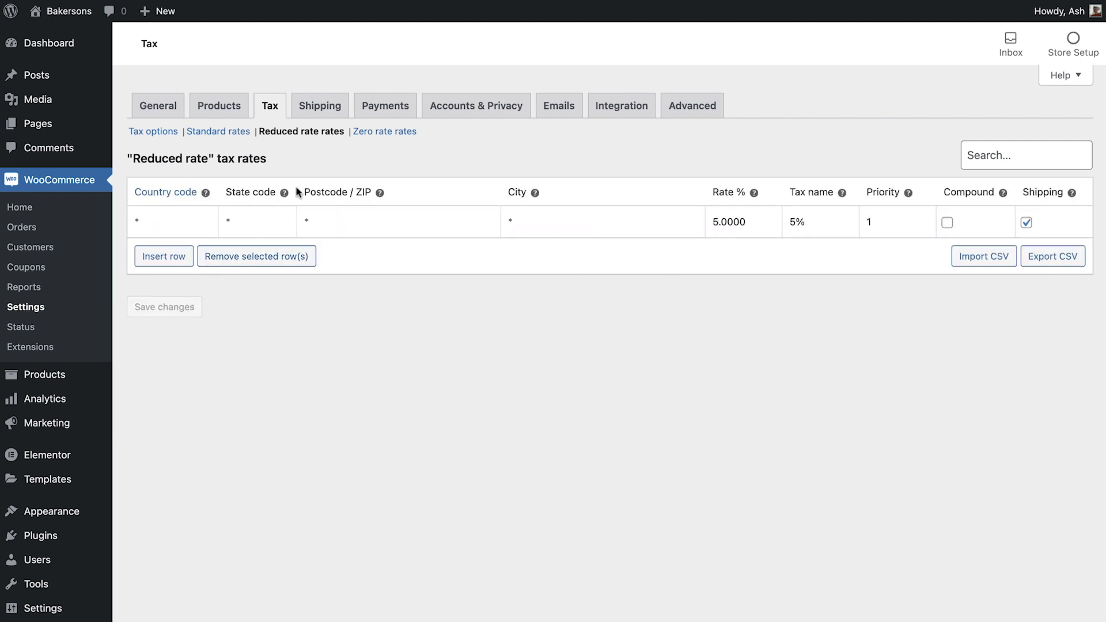
pyautogui.click(377, 137)
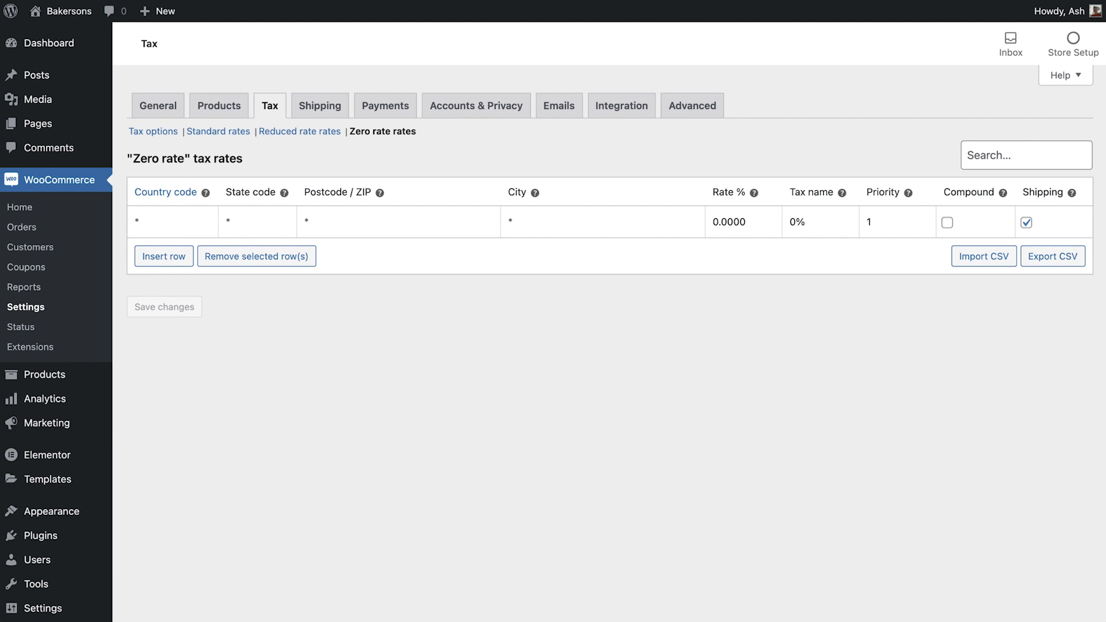
# Step: Keep guest checkout and let customers log in at checkout and create accounts at checkout and My account
pyautogui.click(482, 114)
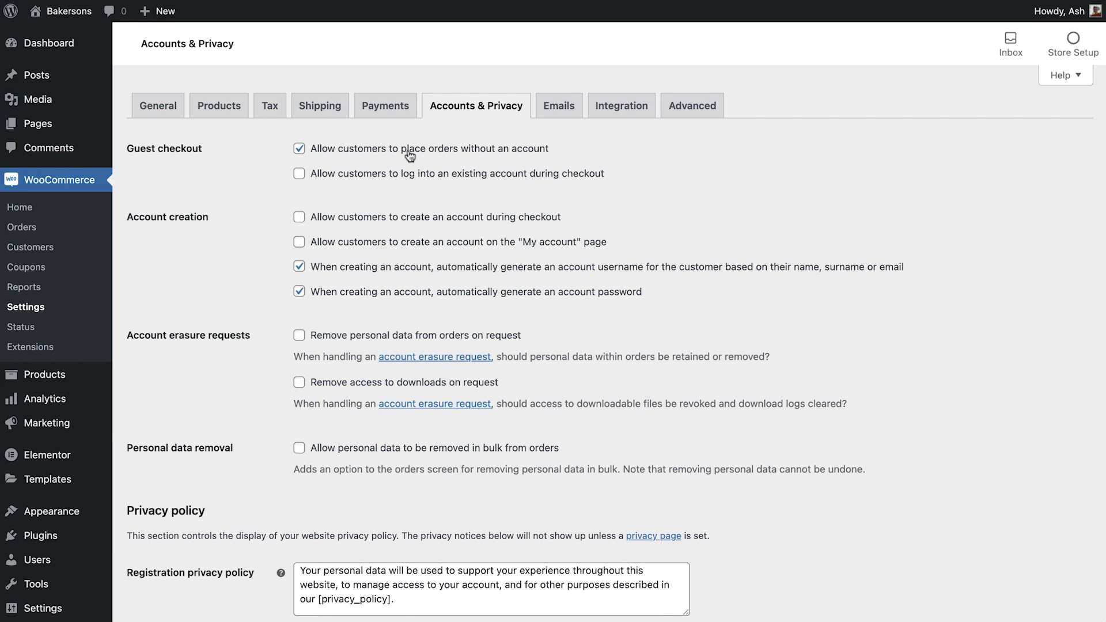
pyautogui.click(410, 157)
pyautogui.click(410, 157)
pyautogui.click(392, 181)
pyautogui.click(392, 181)
pyautogui.click(368, 221)
pyautogui.click(357, 249)
# Step: Enable erasure-request data removal, download revocation and bulk removal; title a new page 'Privacy Policy'
pyautogui.click(341, 342)
pyautogui.click(332, 384)
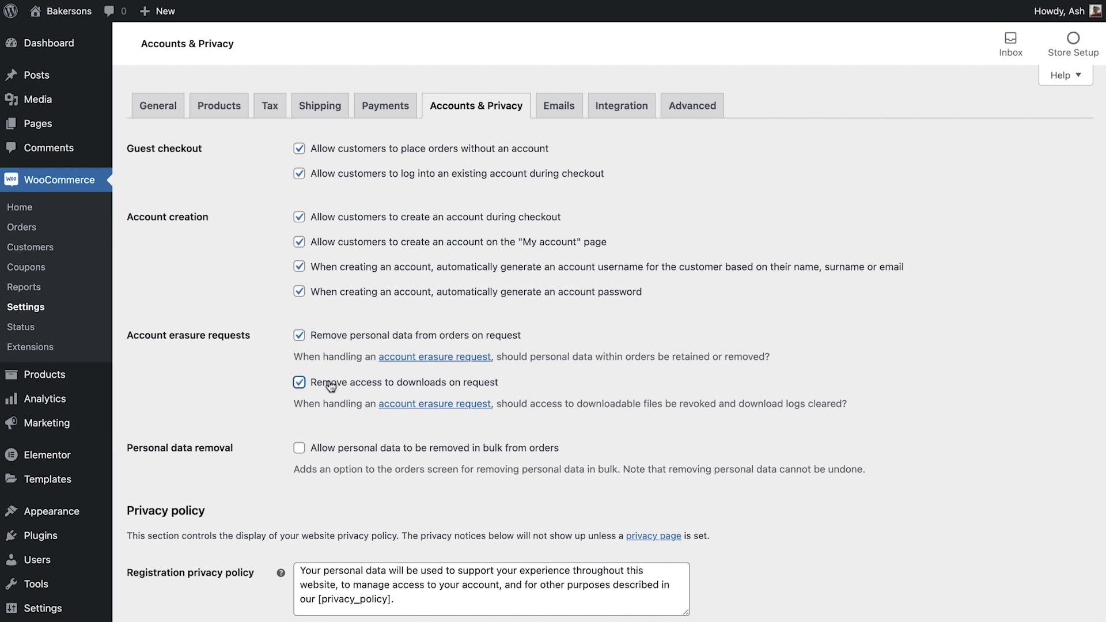
pyautogui.click(323, 450)
pyautogui.scroll(-5, 270, 516)
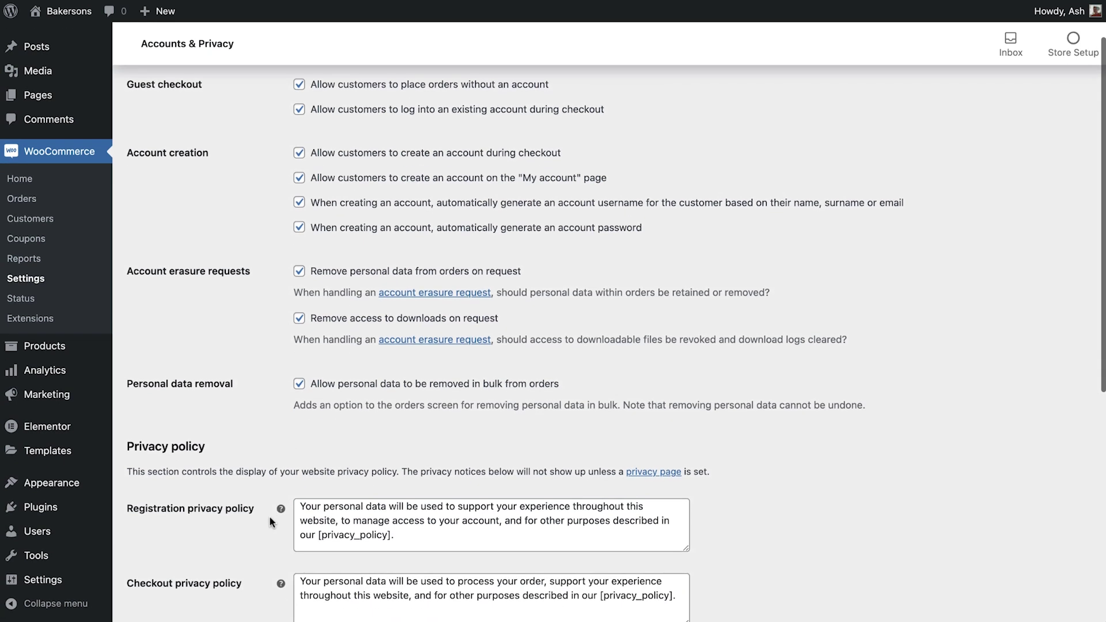
pyautogui.scroll(-2, 269, 516)
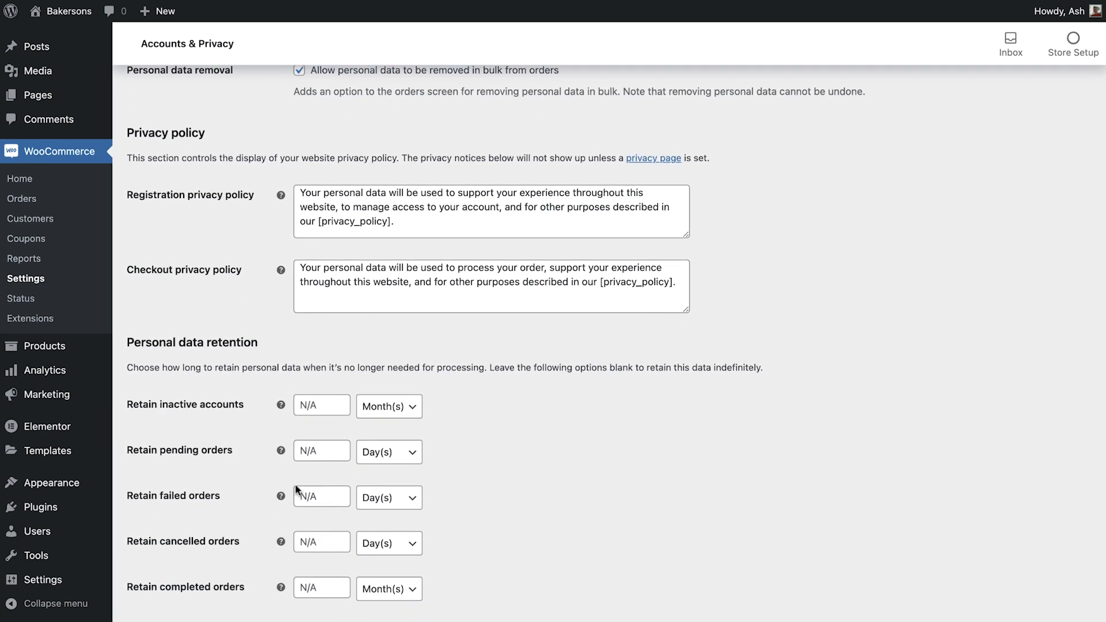
pyautogui.click(455, 226)
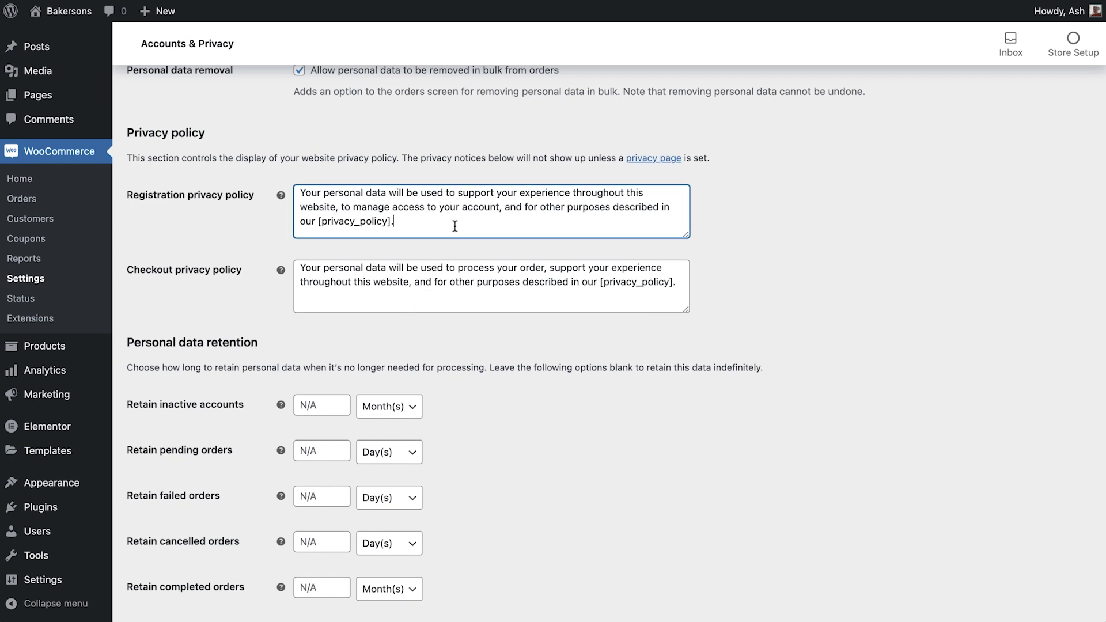
pyautogui.click(683, 288)
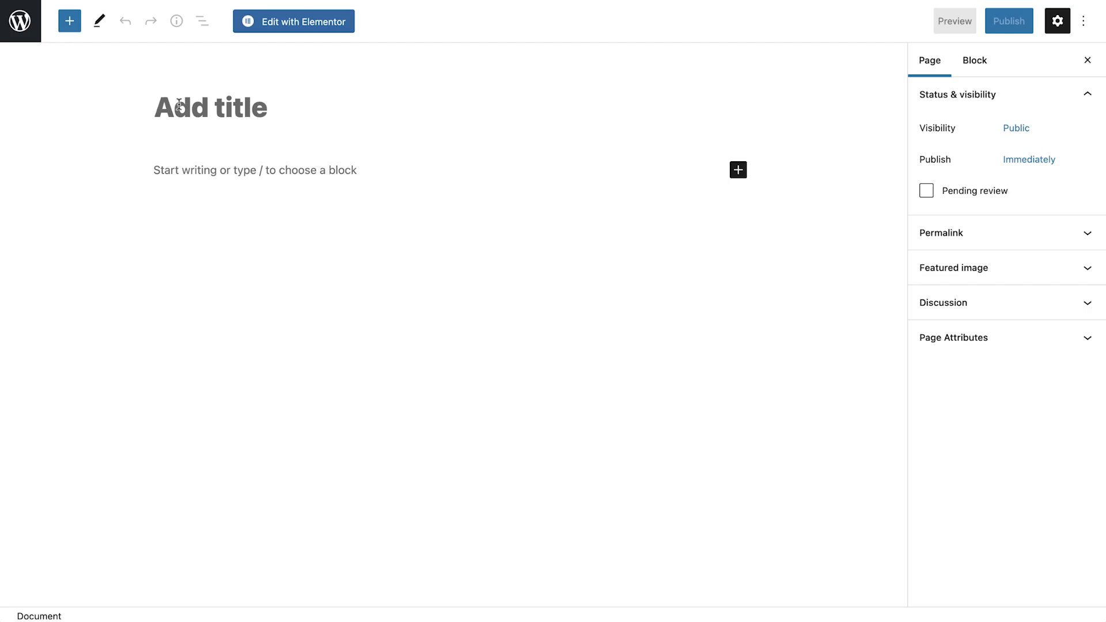
pyautogui.write('Privacy Policy')
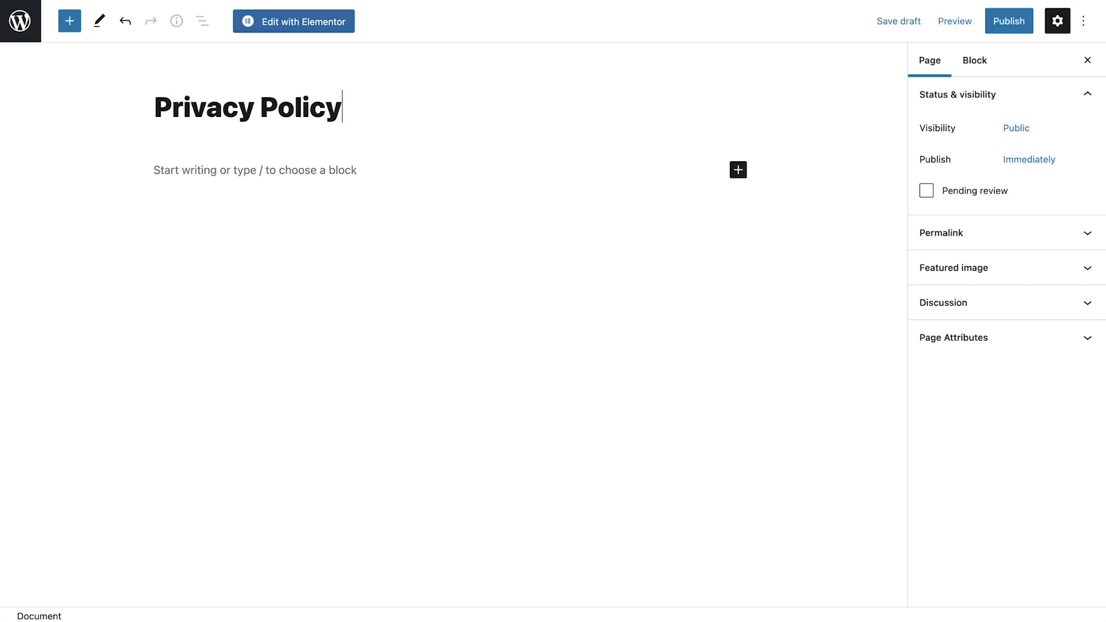
# Step: Publish the 'Privacy Policy' page and select it under Settings > Privacy with Use This Page
pyautogui.click(1009, 20)
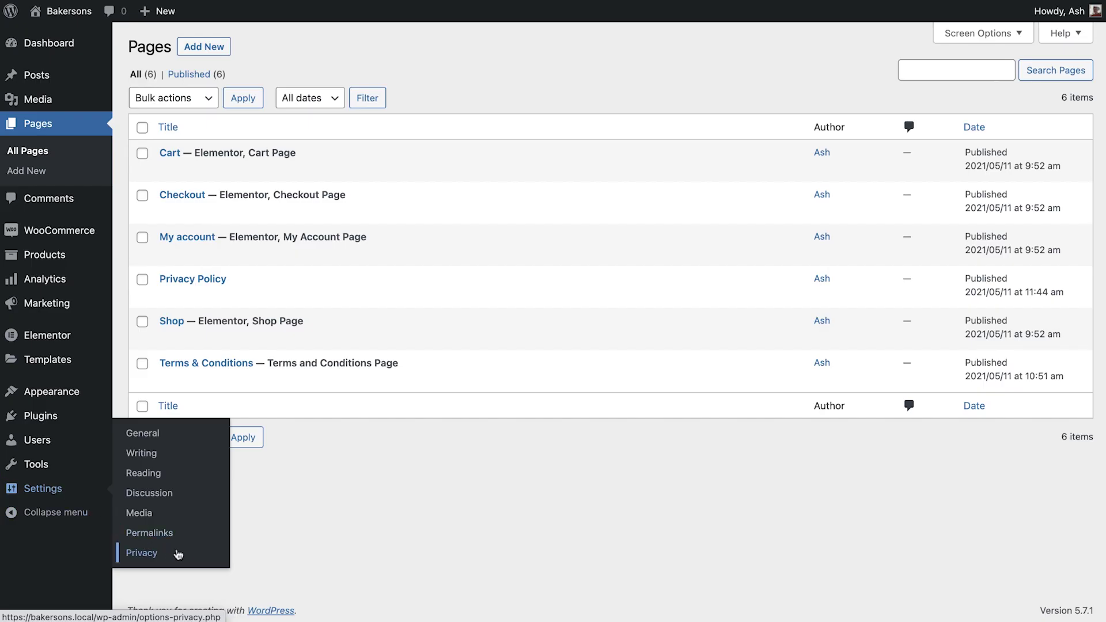
pyautogui.click(183, 554)
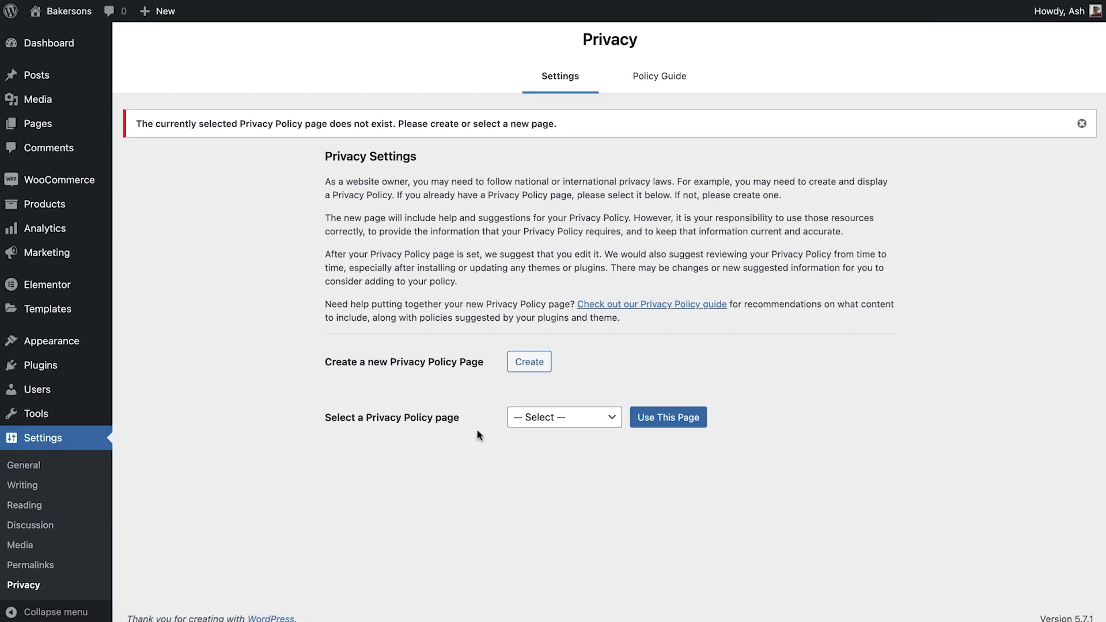
pyautogui.click(540, 418)
pyautogui.click(549, 484)
pyautogui.click(668, 417)
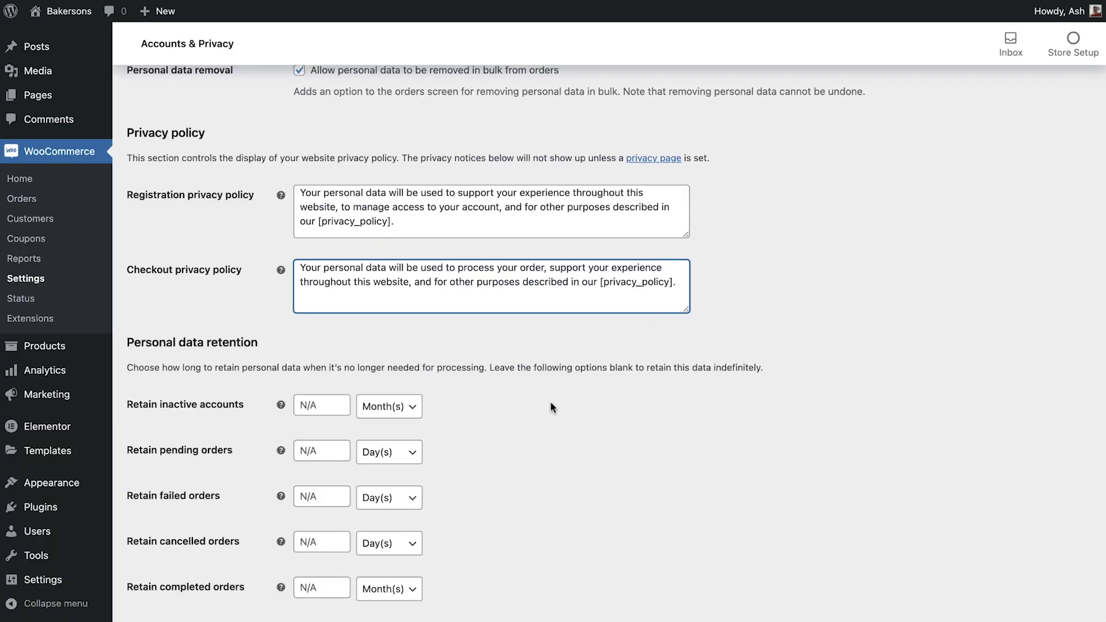
pyautogui.click(543, 415)
pyautogui.scroll(-3, 541, 413)
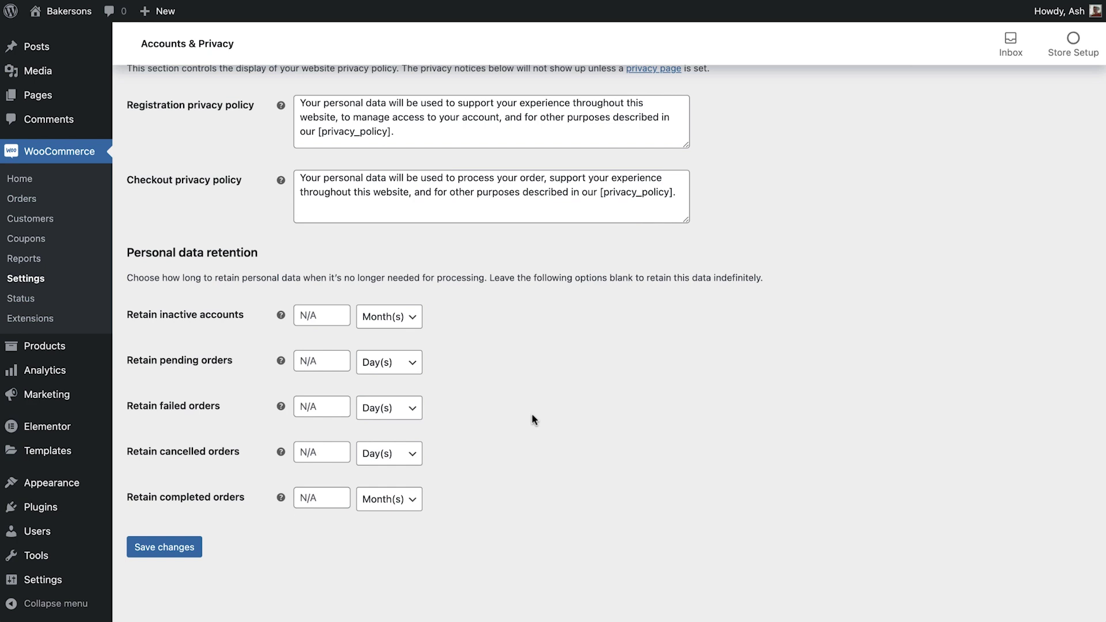
# Step: Save the account and privacy settings, then keep Cart and choose Terms & Conditions on the Advanced tab
pyautogui.click(172, 550)
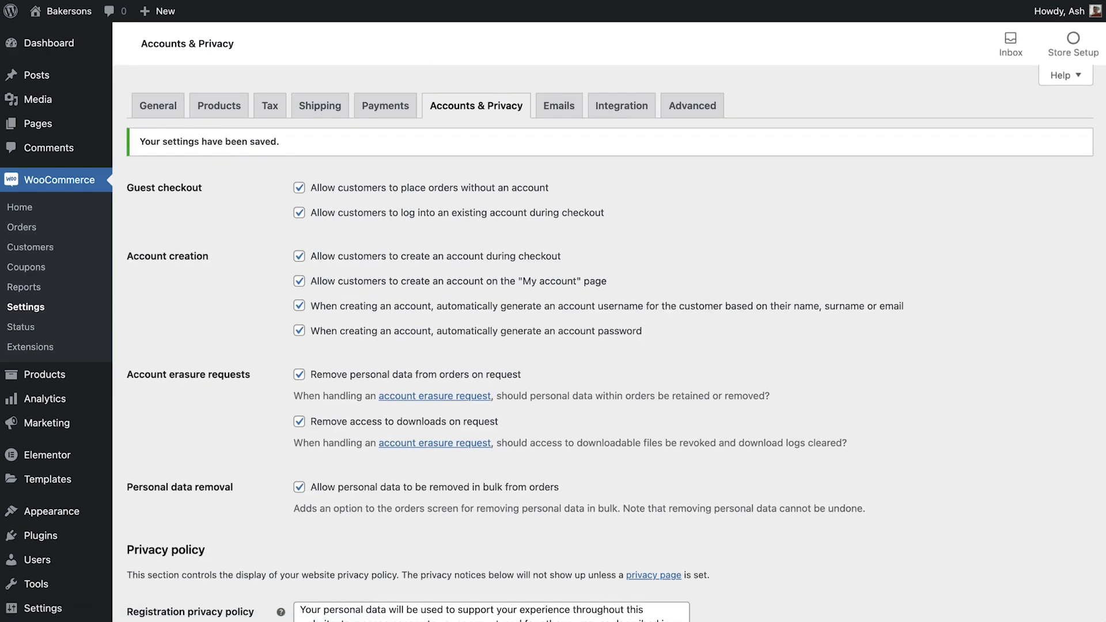
pyautogui.click(688, 111)
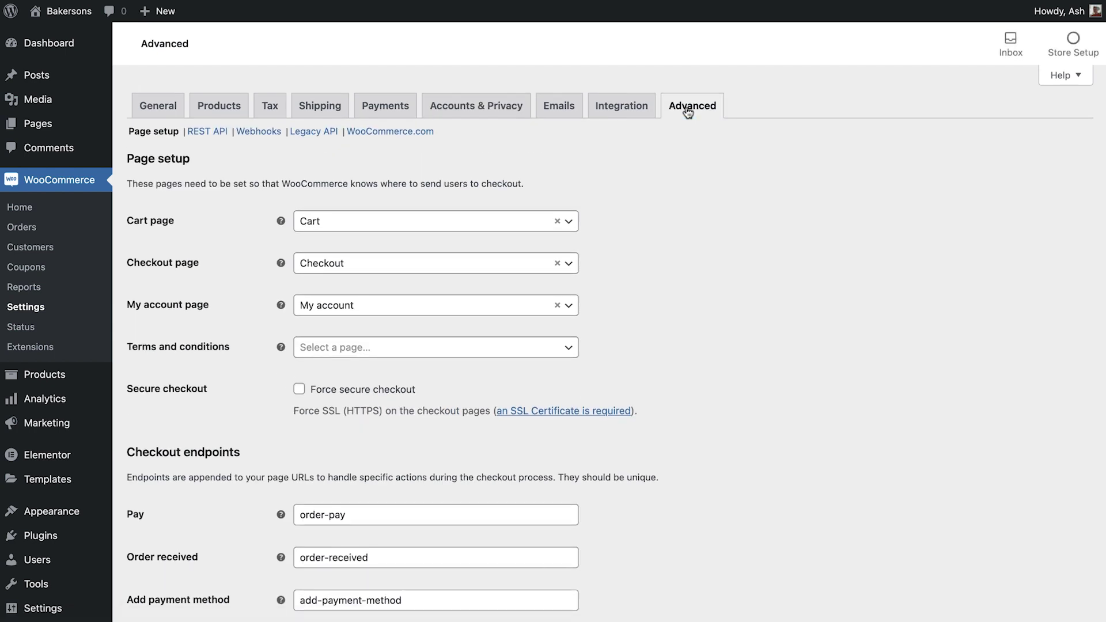
pyautogui.click(569, 222)
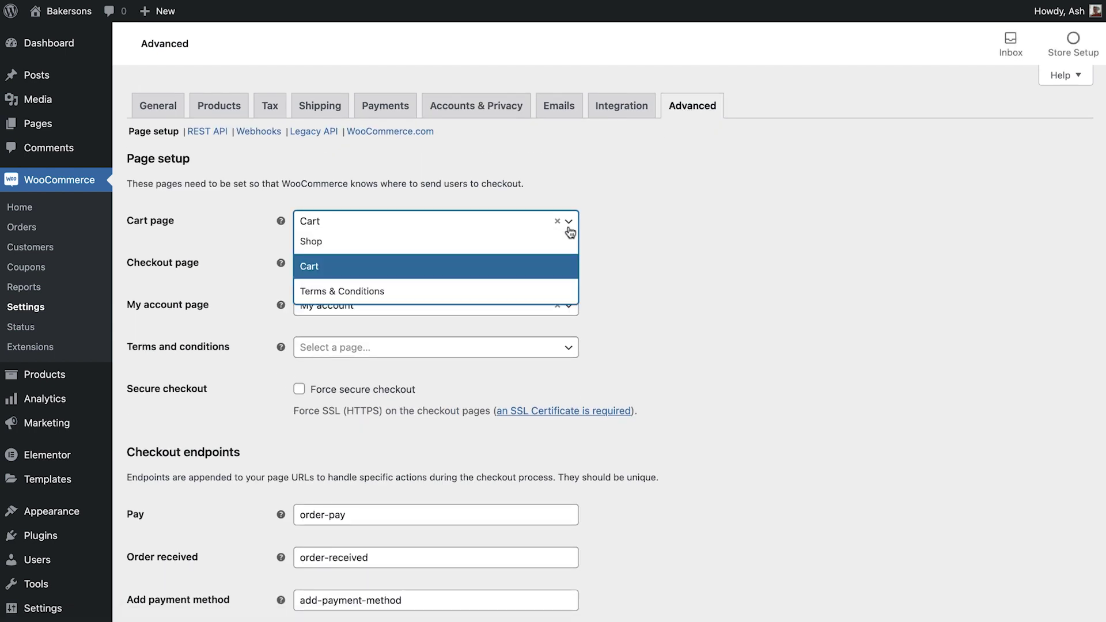
pyautogui.click(569, 228)
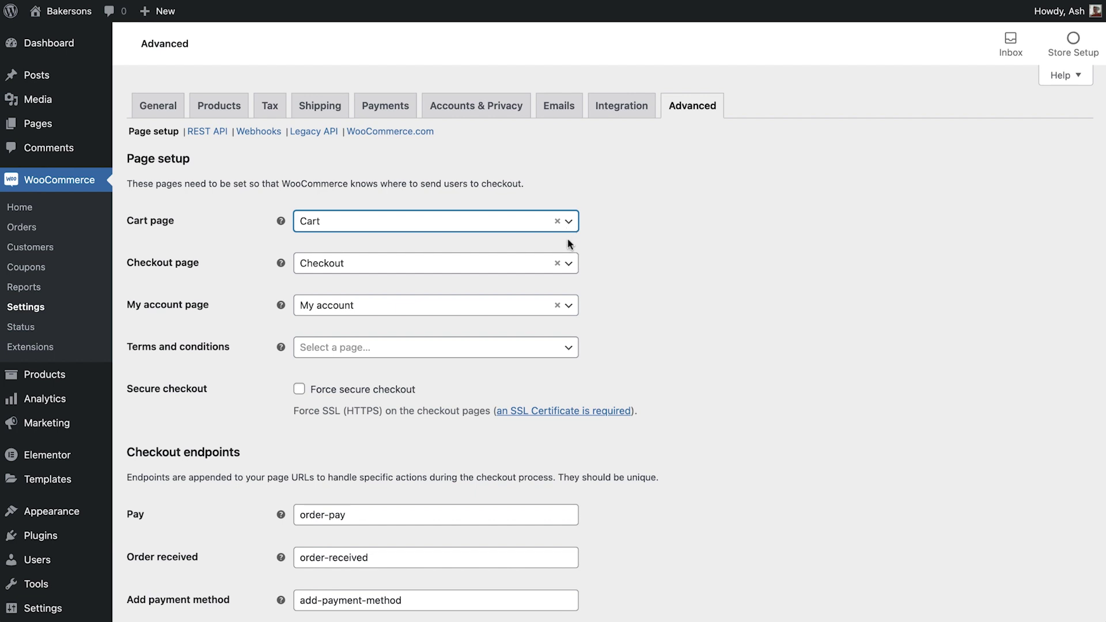
pyautogui.click(570, 352)
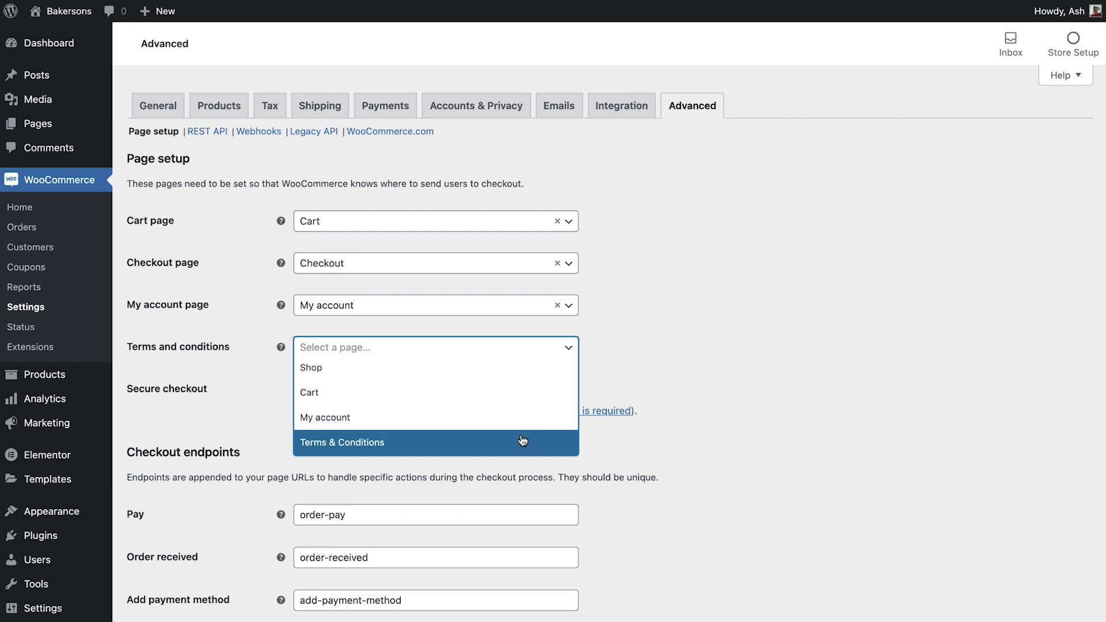
pyautogui.click(520, 442)
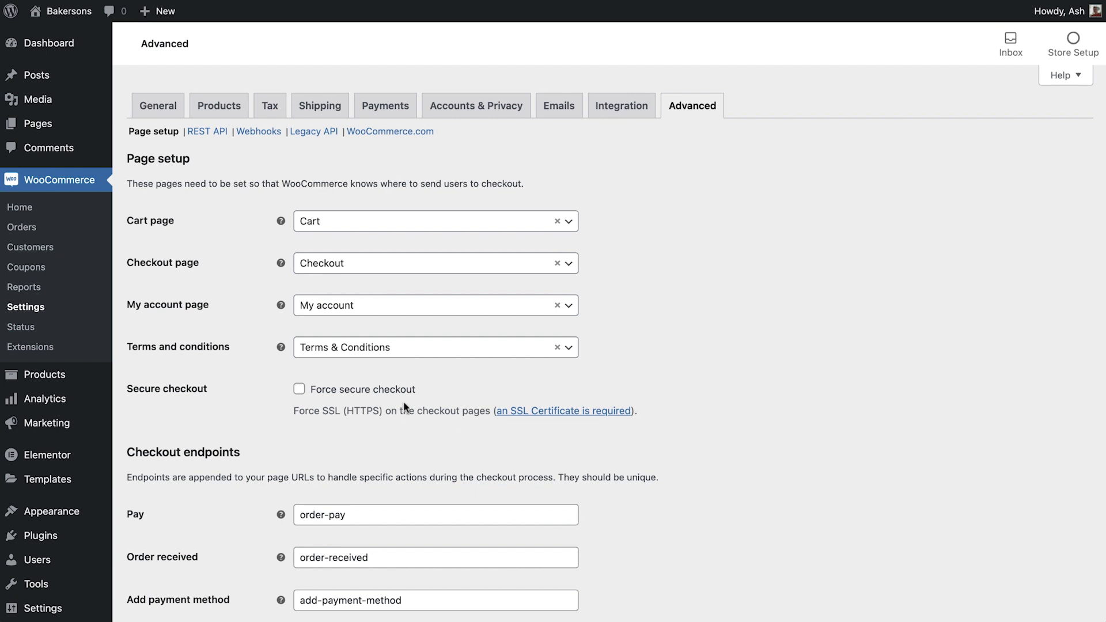
# Step: Enable Force secure checkout and save the Advanced page setup
pyautogui.click(376, 393)
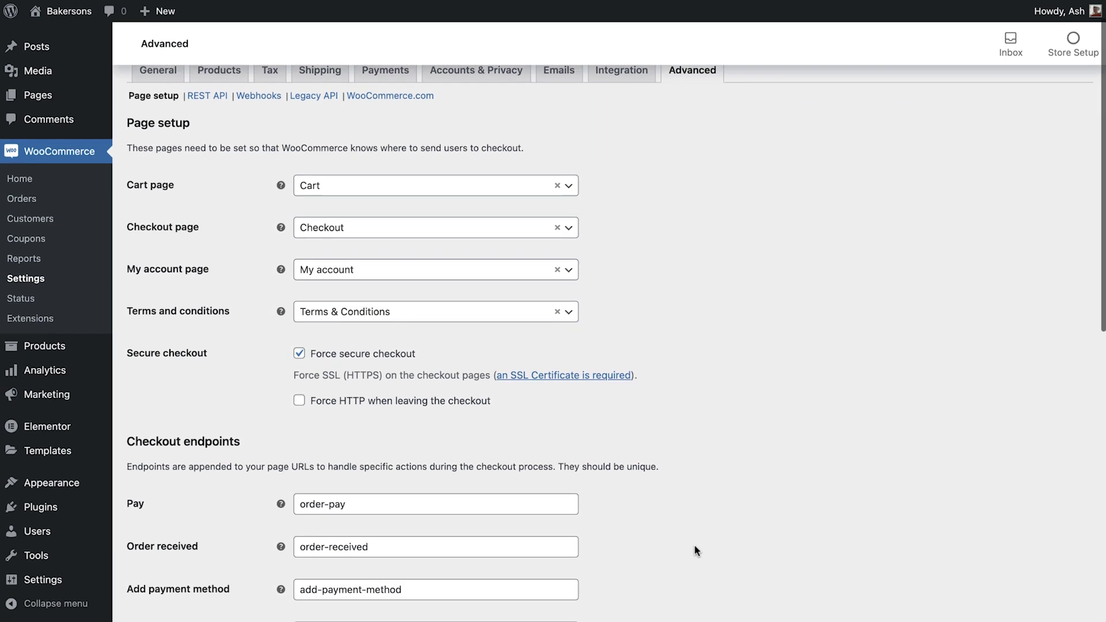
pyautogui.scroll(-10, 695, 547)
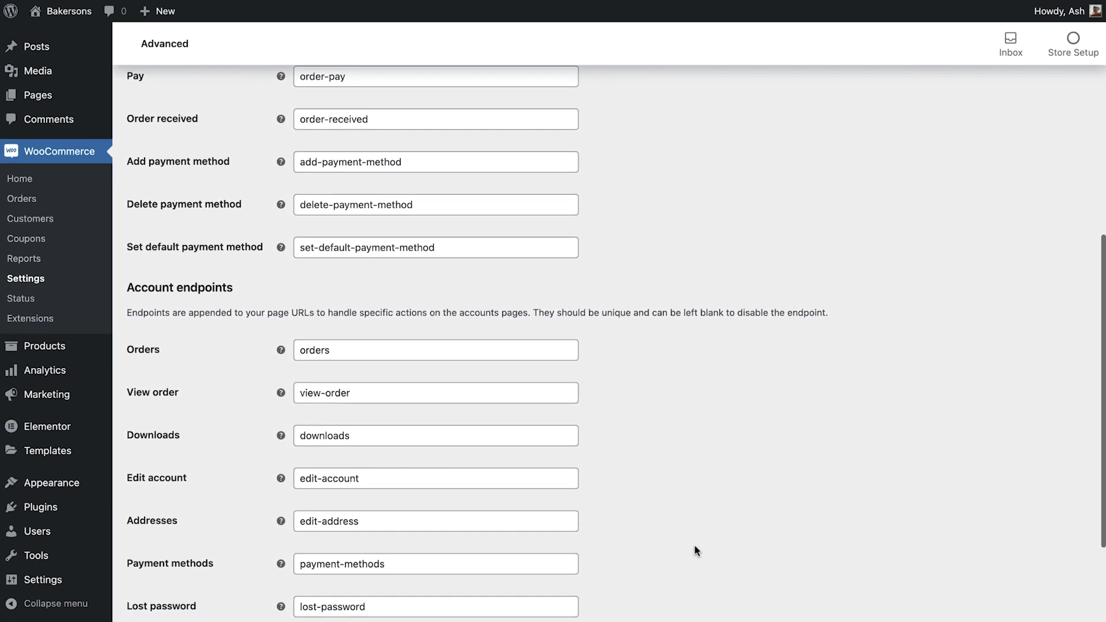
pyautogui.scroll(-3, 694, 550)
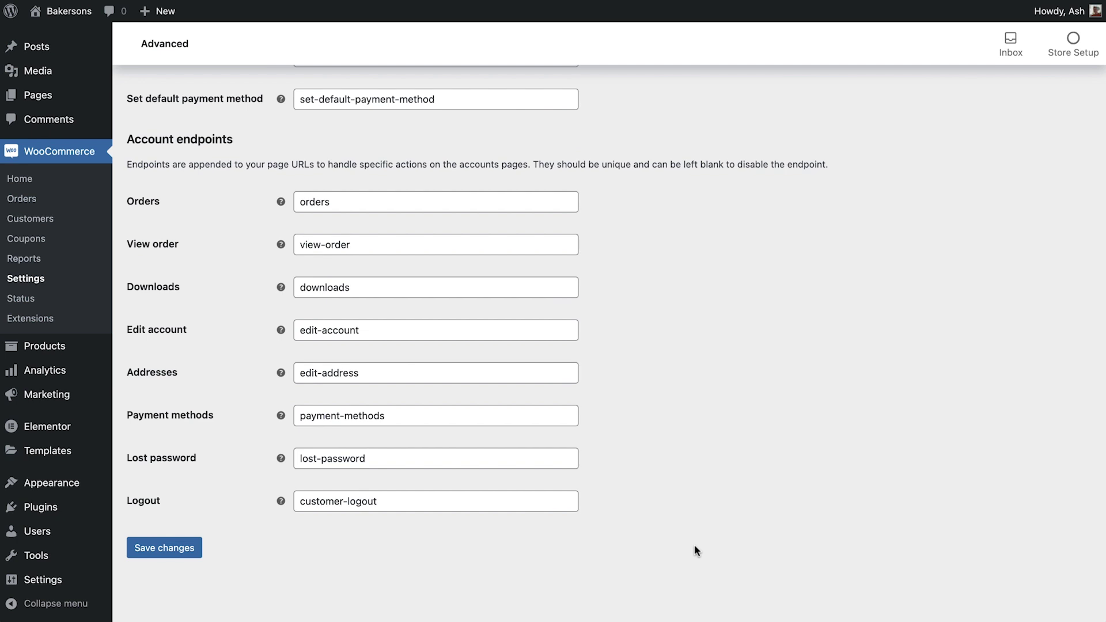
pyautogui.click(166, 548)
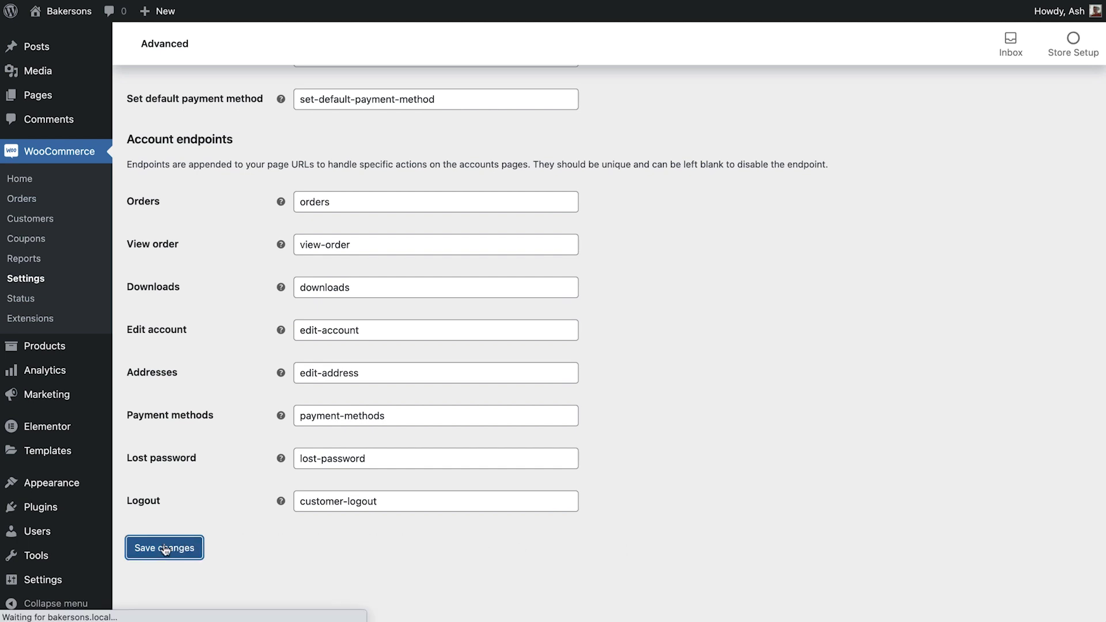